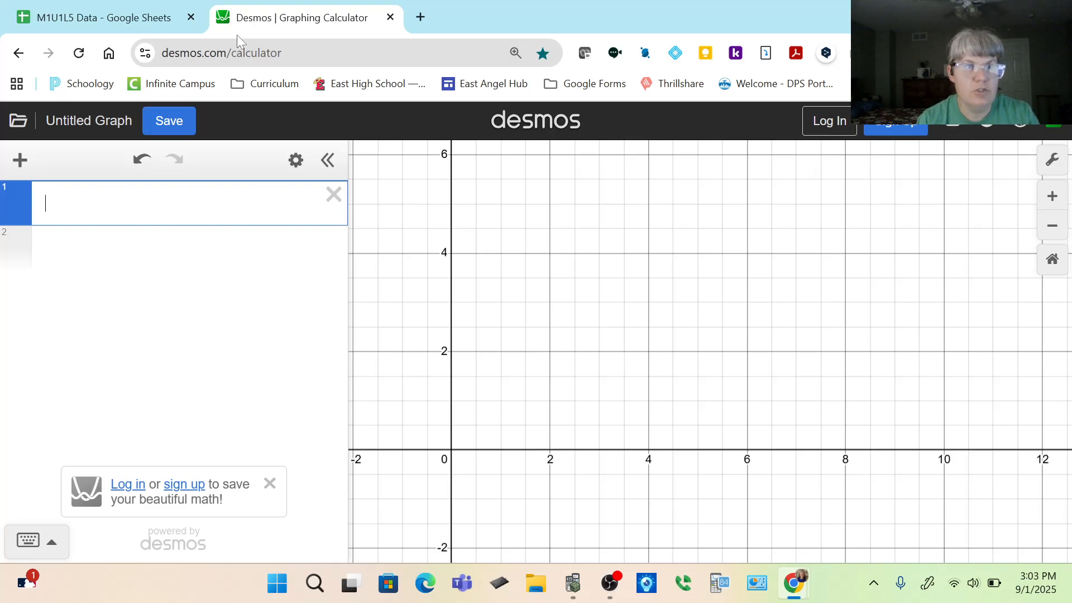
Step: Switch to the M1U1L5 Data spreadsheet and review the median household income values in column A
{"action": "left_click", "coordinate": [123, 21]}
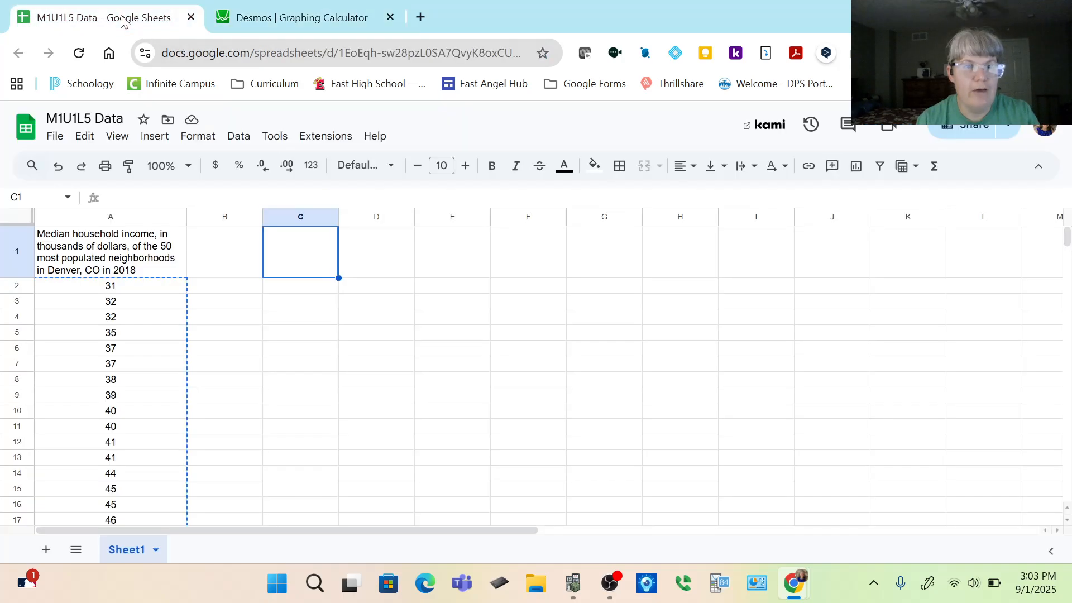
{"action": "scroll", "coordinate": [311, 387], "scroll_direction": "down", "scroll_amount": 7}
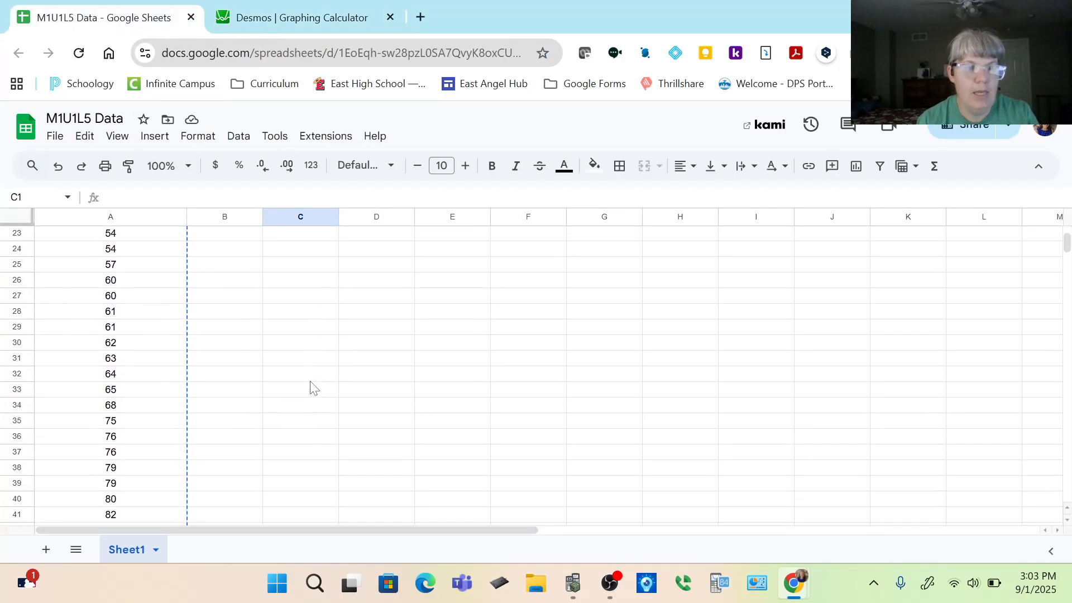
{"action": "scroll", "coordinate": [310, 386], "scroll_direction": "down", "scroll_amount": 12}
{"action": "scroll", "coordinate": [311, 386], "scroll_direction": "up", "scroll_amount": 20}
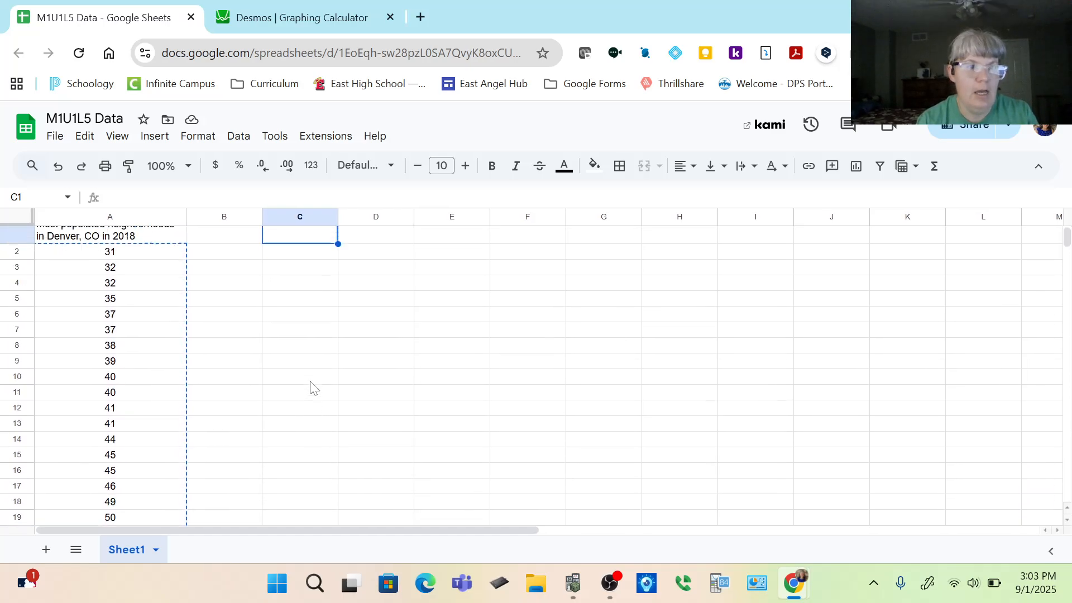
{"action": "scroll", "coordinate": [310, 387], "scroll_direction": "up", "scroll_amount": 1}
{"action": "scroll", "coordinate": [311, 387], "scroll_direction": "down", "scroll_amount": 4}
{"action": "scroll", "coordinate": [311, 386], "scroll_direction": "up", "scroll_amount": 3}
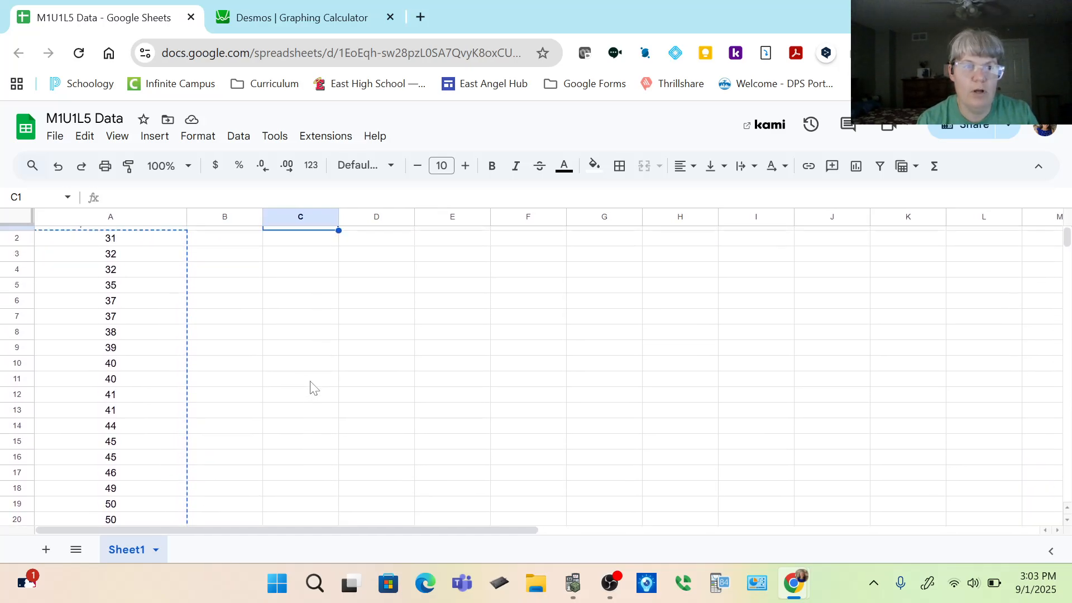
{"action": "scroll", "coordinate": [311, 387], "scroll_direction": "up", "scroll_amount": 1}
{"action": "scroll", "coordinate": [311, 386], "scroll_direction": "down", "scroll_amount": 3}
{"action": "scroll", "coordinate": [311, 387], "scroll_direction": "up", "scroll_amount": 3}
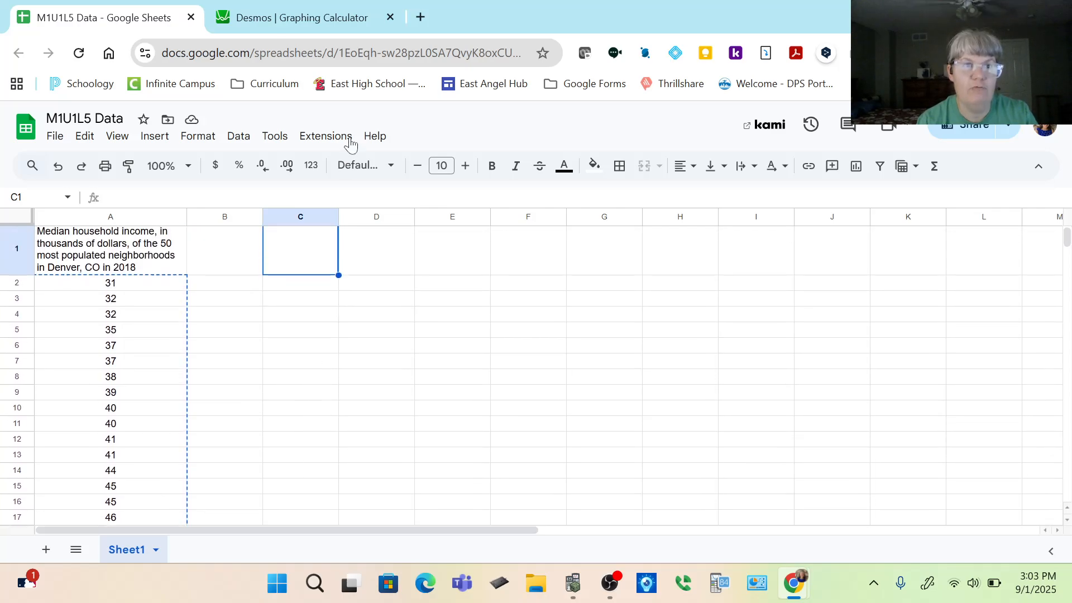
Step: Switch to the Desmos graphing calculator and begin the first expression with "L ="
{"action": "left_click", "coordinate": [318, 18]}
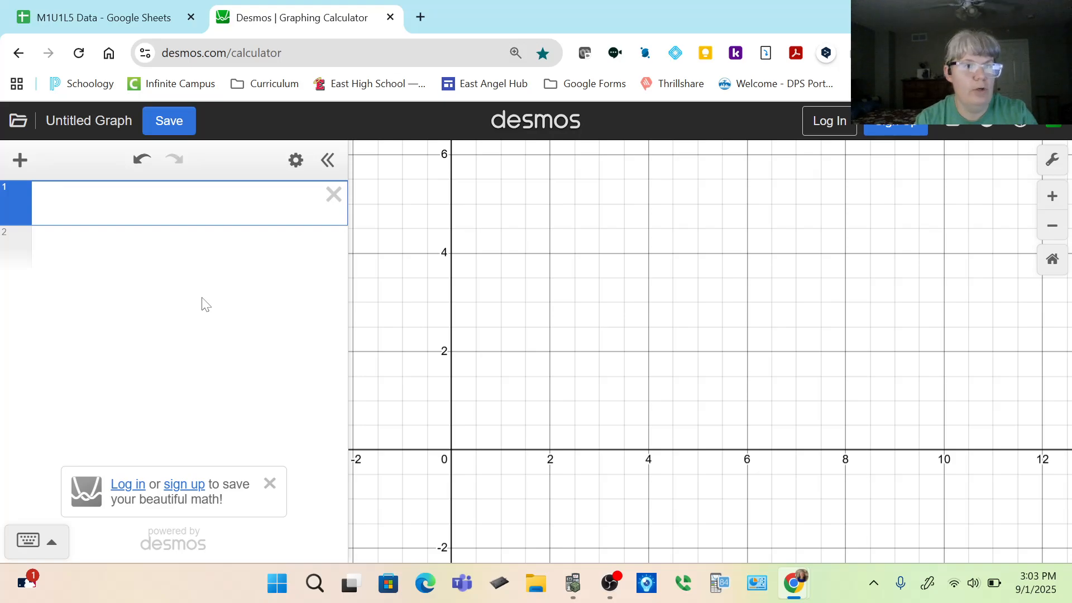
{"action": "type", "text": "L "}
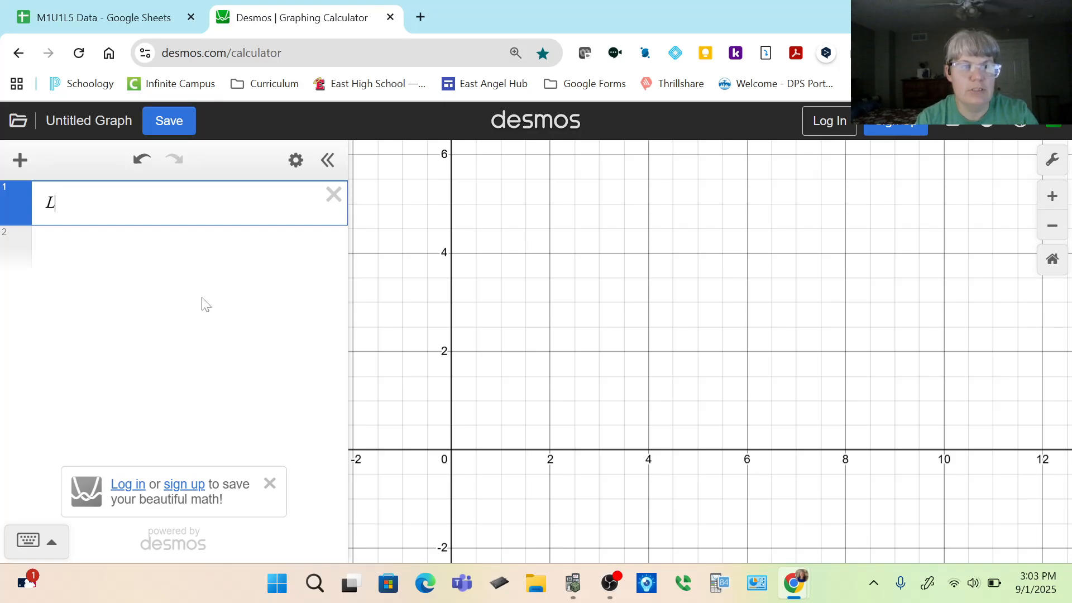
{"action": "type", "text": "="}
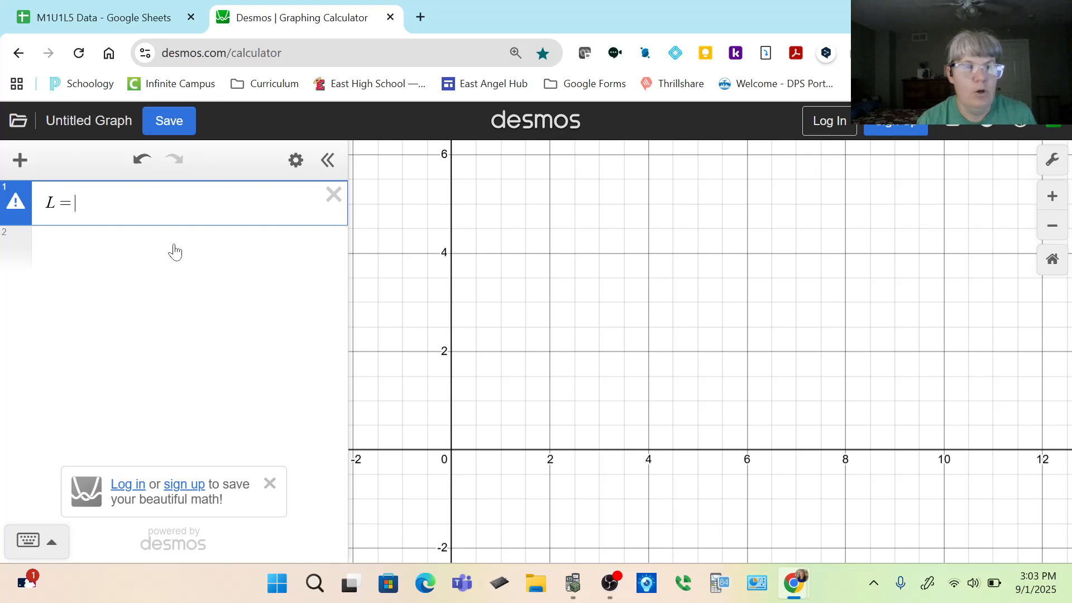
Step: Copy all income values below the header in column A of the M1U1L5 Data spreadsheet and paste them into Desmos as list L
{"action": "left_click", "coordinate": [101, 20]}
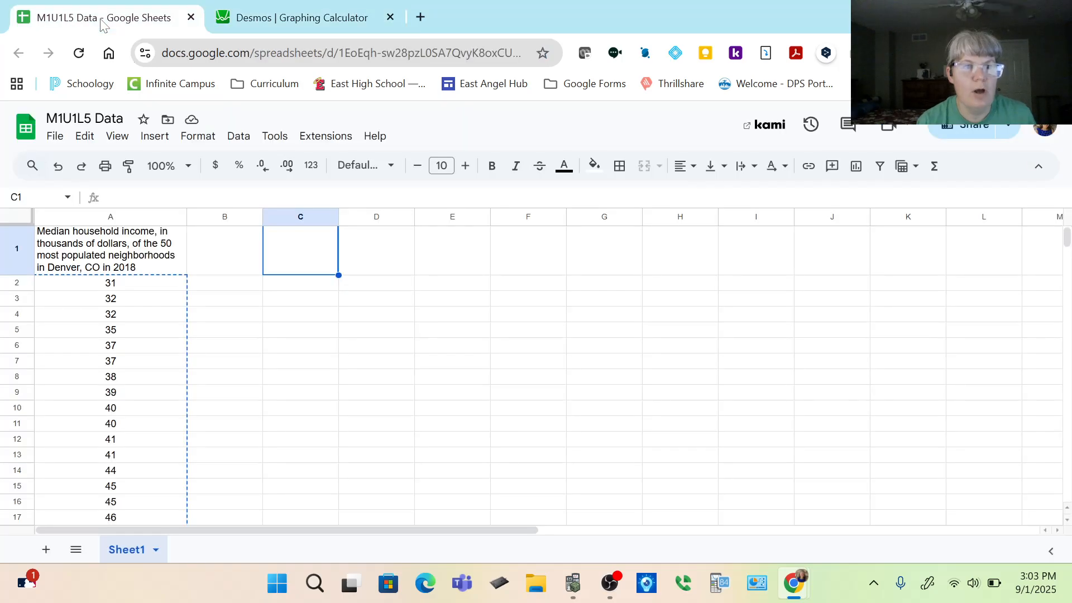
{"action": "left_click", "coordinate": [109, 217]}
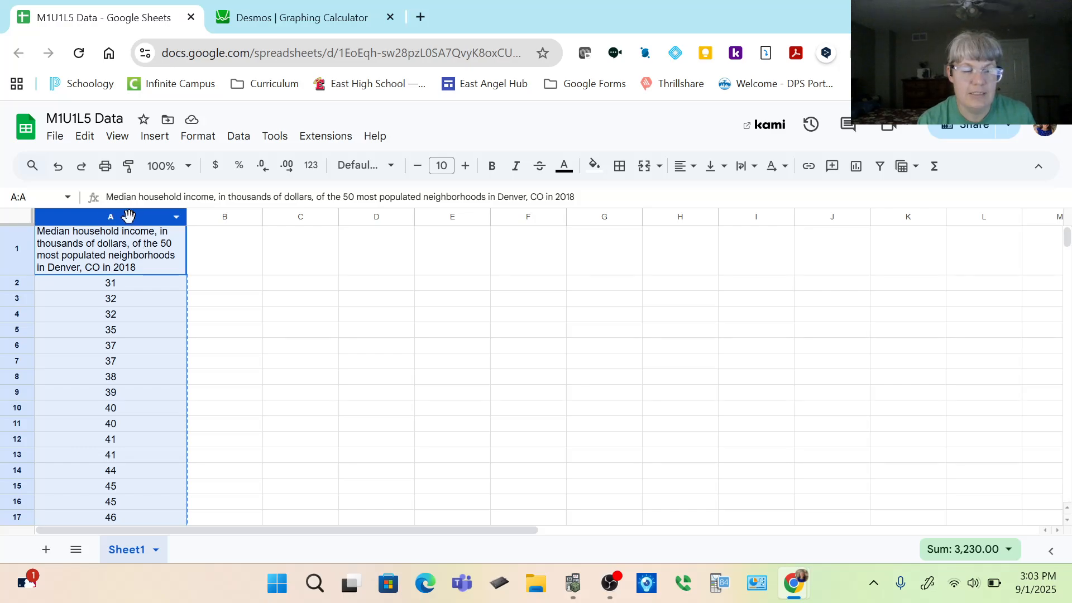
{"action": "left_click", "coordinate": [124, 250], "text": "ctrl"}
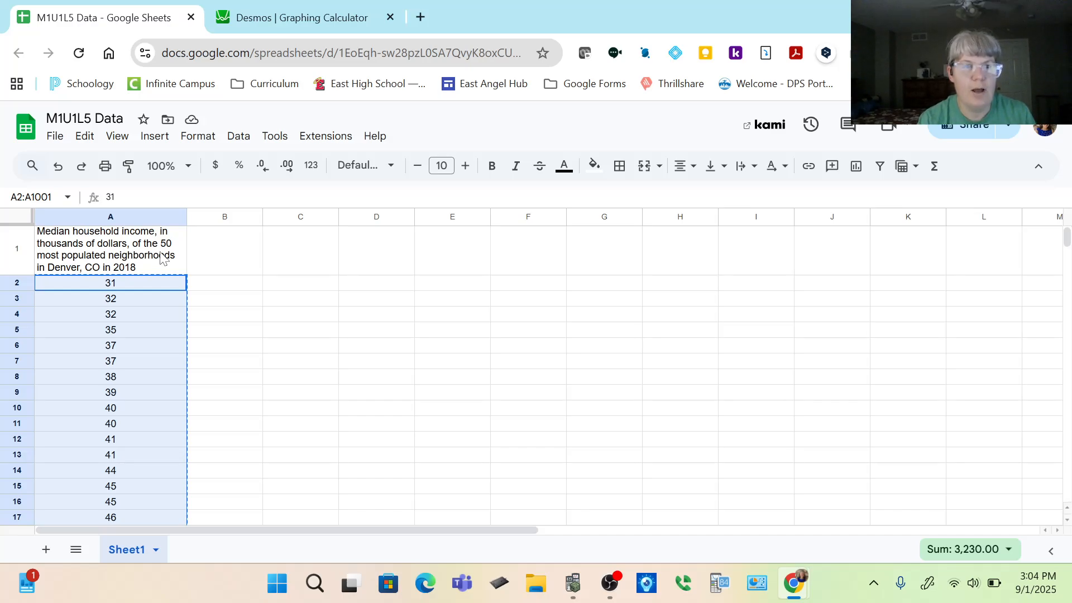
{"action": "left_click", "coordinate": [330, 22]}
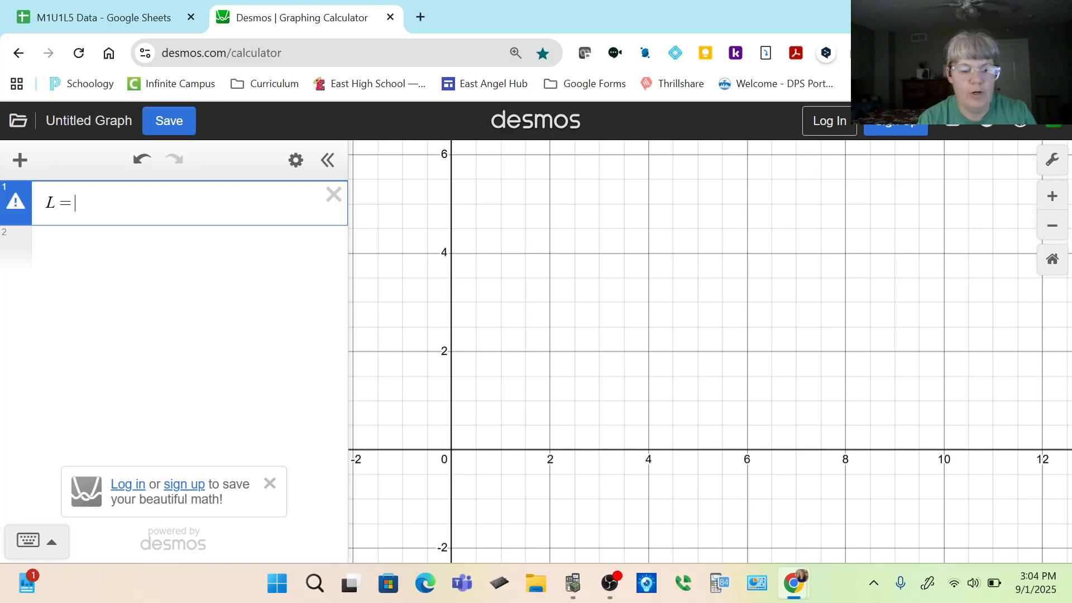
{"action": "key", "text": "ctrl+v"}
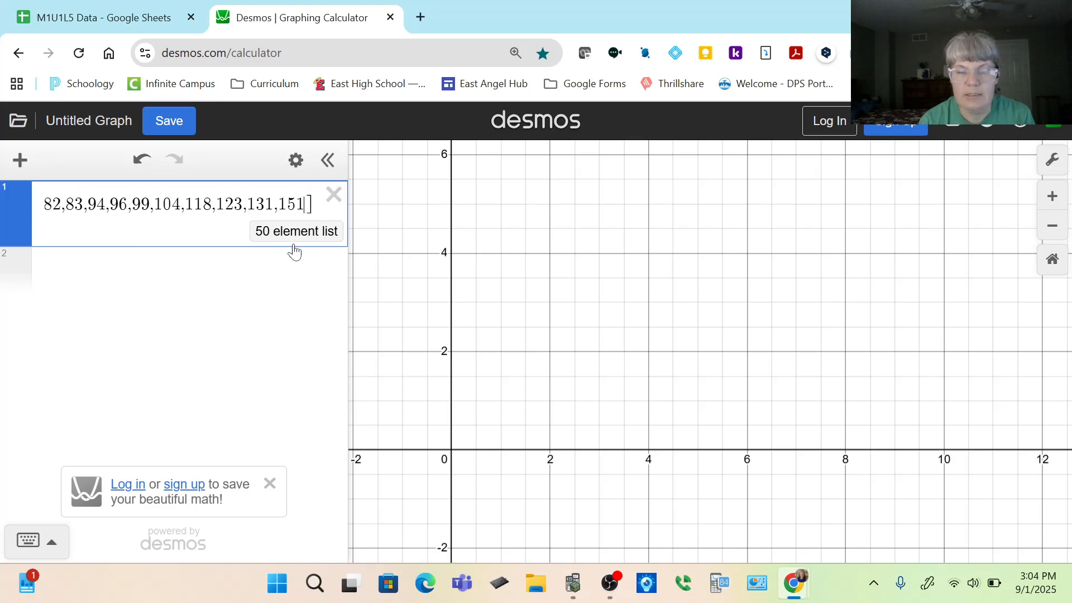
Step: Review the pasted list L from its last value back to the start of the expression
{"action": "key", "text": "Left"}
{"action": "key", "text": "Left"}
{"action": "key", "text": "Left"}
{"action": "key", "text": "Left"}
{"action": "key", "text": "Left"}
{"action": "key", "text": "Left"}
{"action": "key", "text": "Left"}
{"action": "key", "text": "Left"}
{"action": "key", "text": "Left"}
{"action": "key", "text": "Left"}
{"action": "key", "text": "Left"}
{"action": "key", "text": "Left"}
{"action": "key", "text": "Left"}
{"action": "key", "text": "Left"}
{"action": "key", "text": "Left"}
{"action": "key", "text": "Left"}
{"action": "key", "text": "Left"}
{"action": "key", "text": "Left"}
{"action": "key", "text": "Left"}
{"action": "key", "text": "Left"}
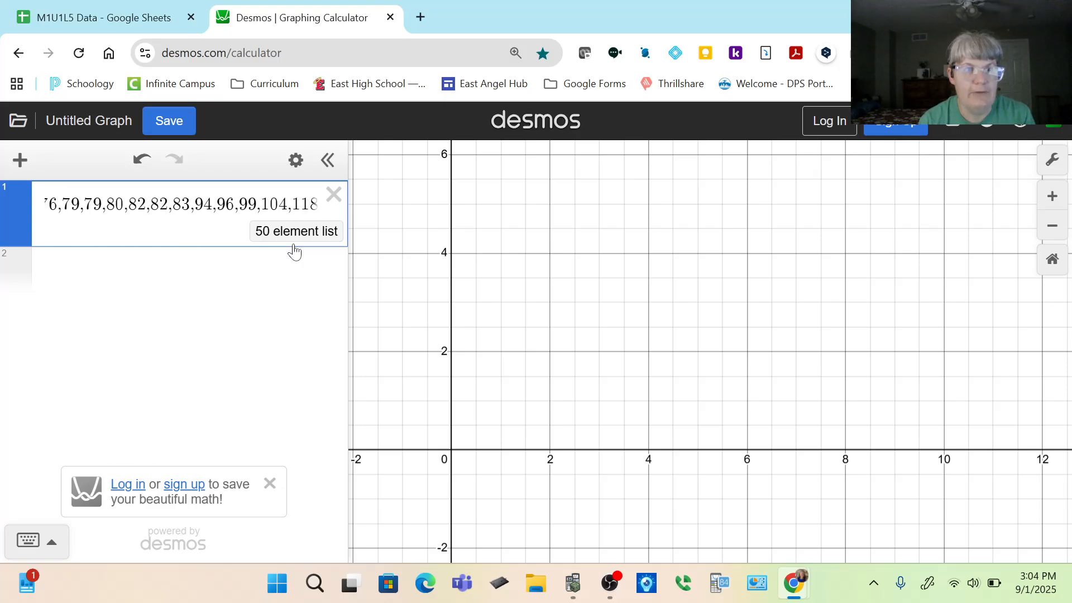
{"action": "key", "text": "Left"}
{"action": "key", "text": "Left"}
{"action": "key", "text": "Left"}
{"action": "key", "text": "Left"}
{"action": "key", "text": "Left"}
{"action": "key", "text": "Left"}
{"action": "key", "text": "Left"}
{"action": "key", "text": "Left"}
{"action": "key", "text": "Left"}
{"action": "key", "text": "Left"}
{"action": "key", "text": "Left"}
{"action": "key", "text": "Left"}
{"action": "key", "text": "Left"}
{"action": "key", "text": "Left"}
{"action": "key", "text": "Left"}
{"action": "key", "text": "Left"}
{"action": "key", "text": "Left"}
{"action": "key", "text": "Left"}
{"action": "key", "text": "Left"}
{"action": "key", "text": "Left"}
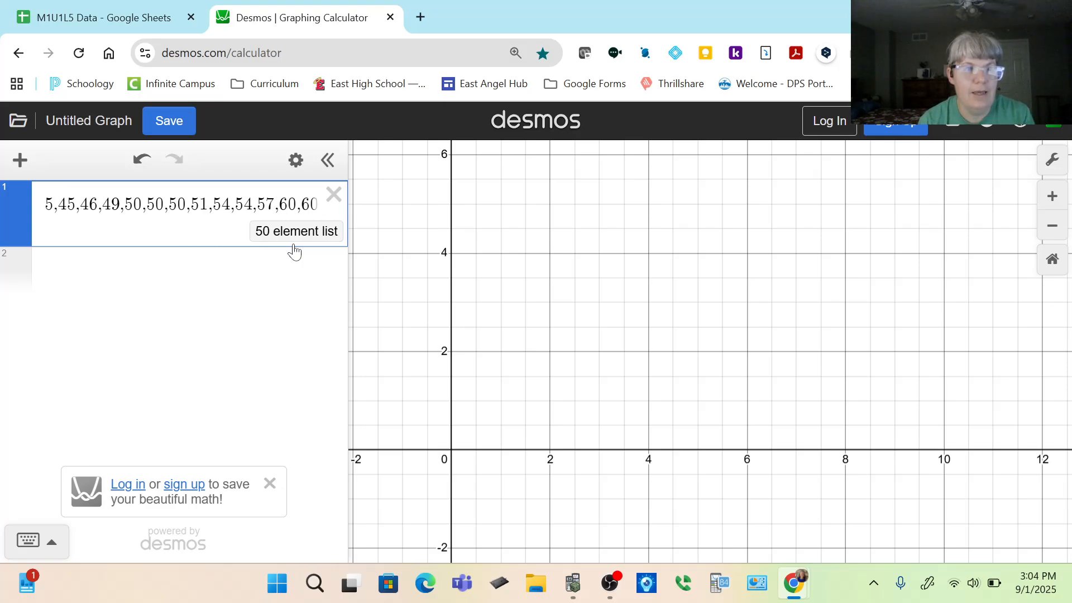
{"action": "key", "text": "Left"}
{"action": "key", "text": "Left"}
{"action": "key", "text": "Left"}
{"action": "key", "text": "Left"}
{"action": "key", "text": "Left"}
{"action": "key", "text": "Left"}
{"action": "key", "text": "Left"}
{"action": "key", "text": "Left"}
{"action": "key", "text": "Left"}
{"action": "key", "text": "Left"}
{"action": "key", "text": "Left"}
{"action": "key", "text": "Left"}
{"action": "key", "text": "Left"}
{"action": "key", "text": "Left"}
{"action": "key", "text": "Left"}
{"action": "key", "text": "Left"}
{"action": "key", "text": "Left"}
{"action": "key", "text": "Left"}
{"action": "key", "text": "Left"}
{"action": "key", "text": "Left"}
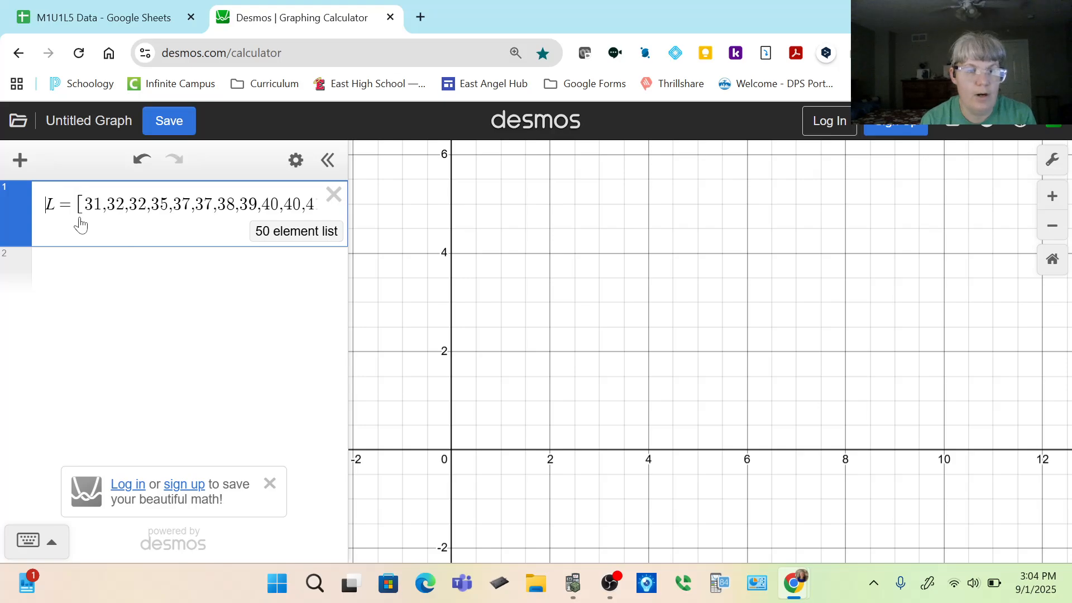
Step: Add the expression histogram(L) below the list and set its bin alignment to Left
{"action": "left_click", "coordinate": [80, 274]}
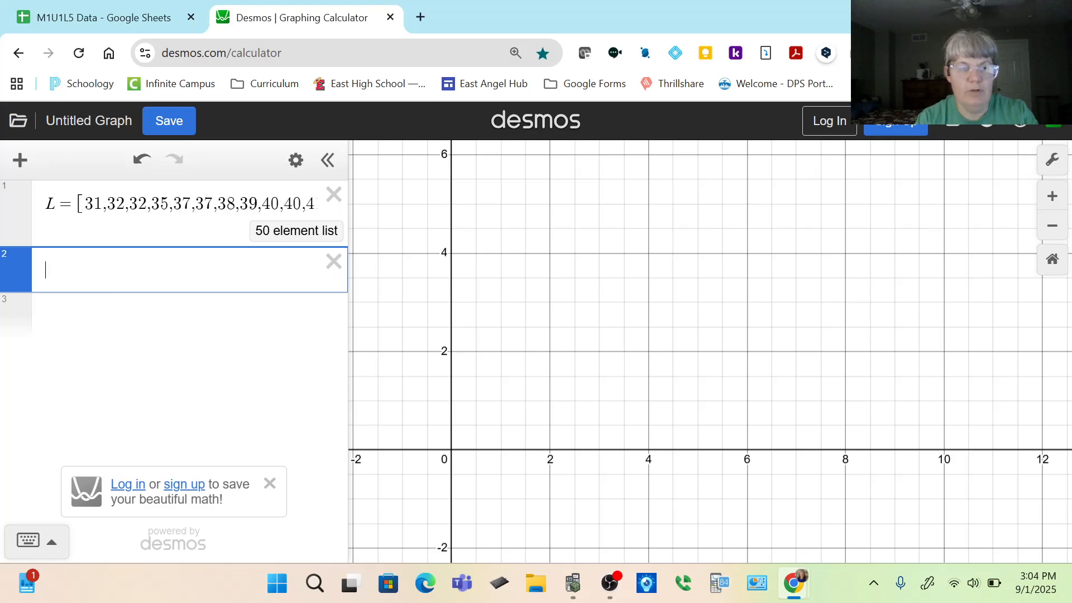
{"action": "type", "text": "histogram"}
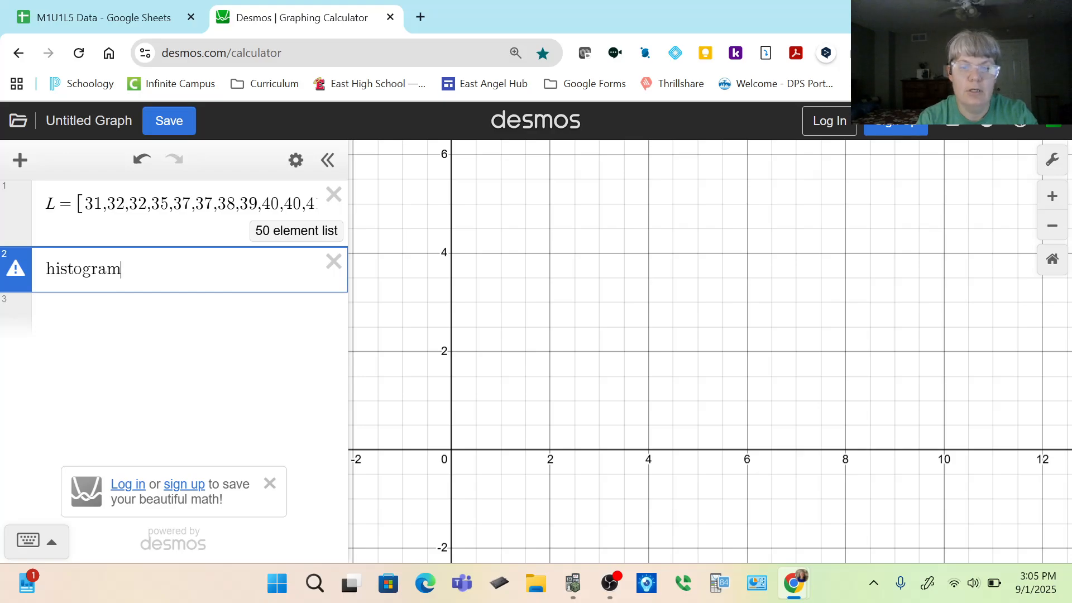
{"action": "type", "text": "(L"}
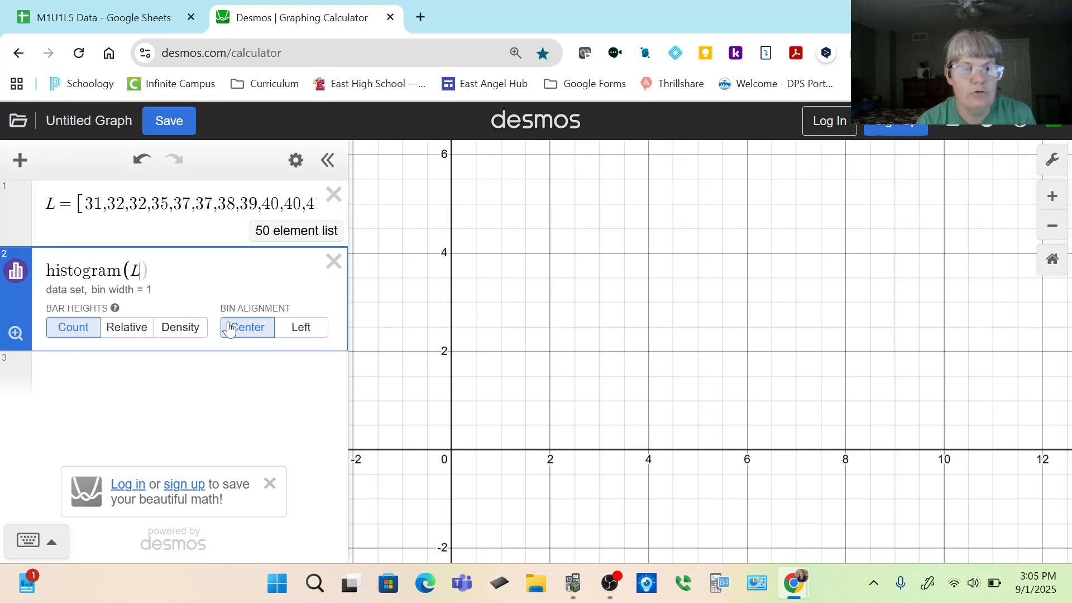
{"action": "left_click", "coordinate": [296, 330]}
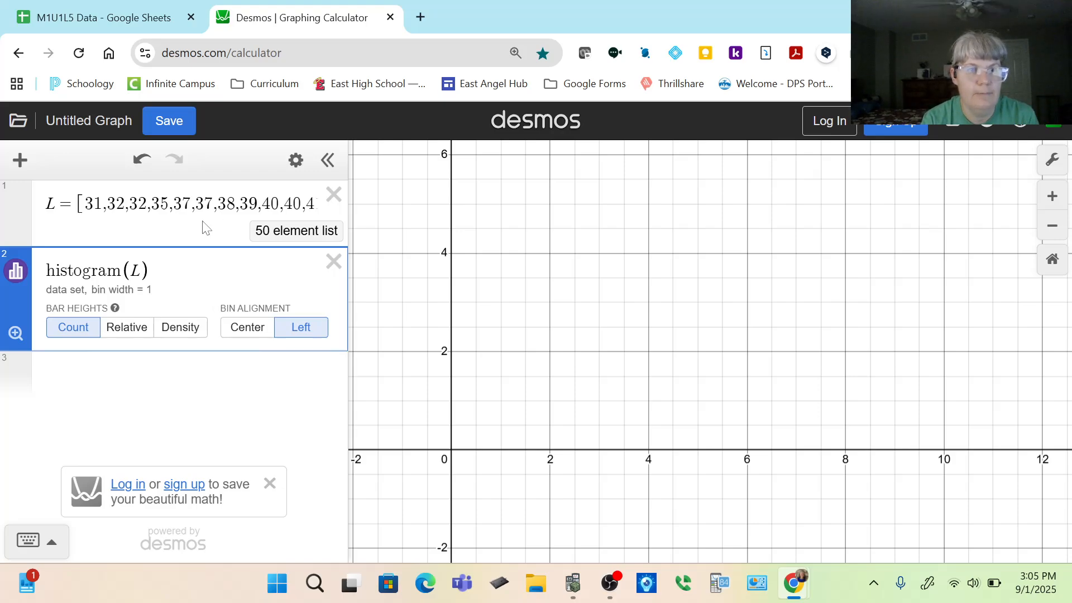
Step: Set the histogram's bin width to 10 and fit the graph view to the histogram
{"action": "left_click", "coordinate": [151, 290]}
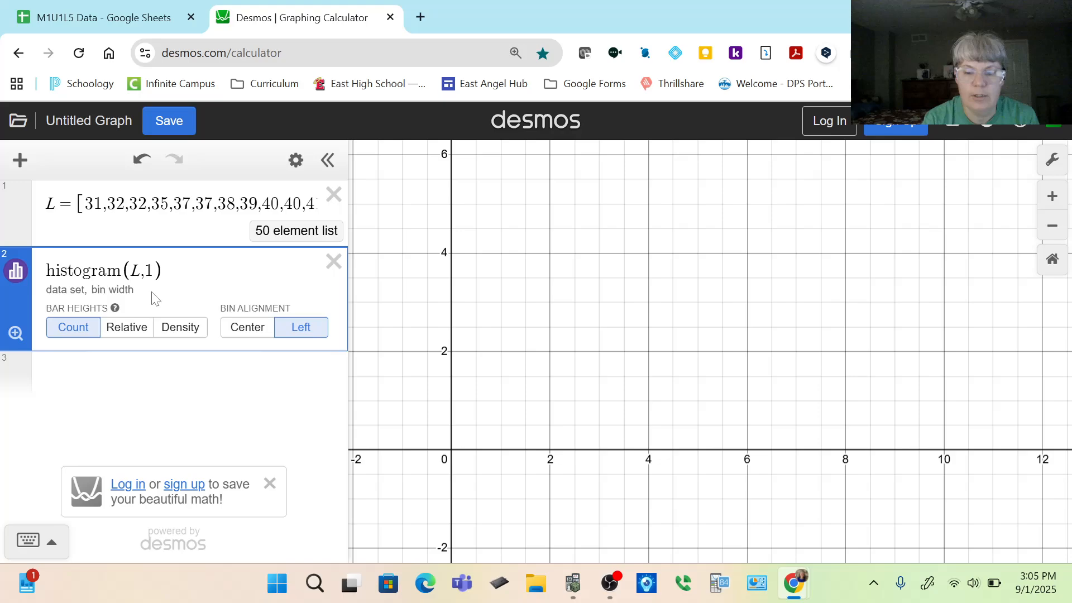
{"action": "type", "text": "0"}
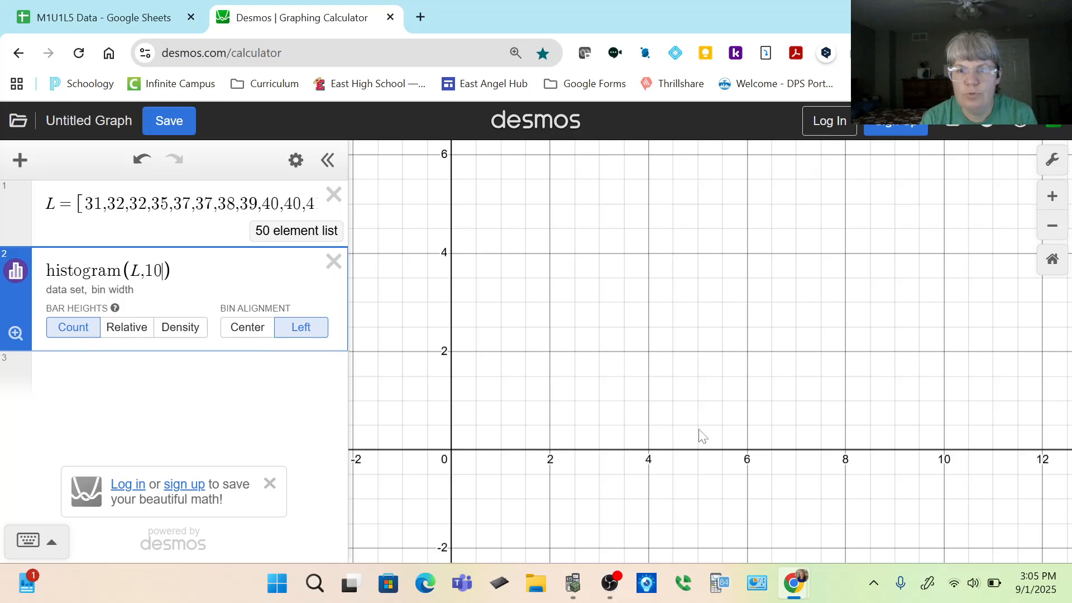
{"action": "left_click", "coordinate": [15, 334]}
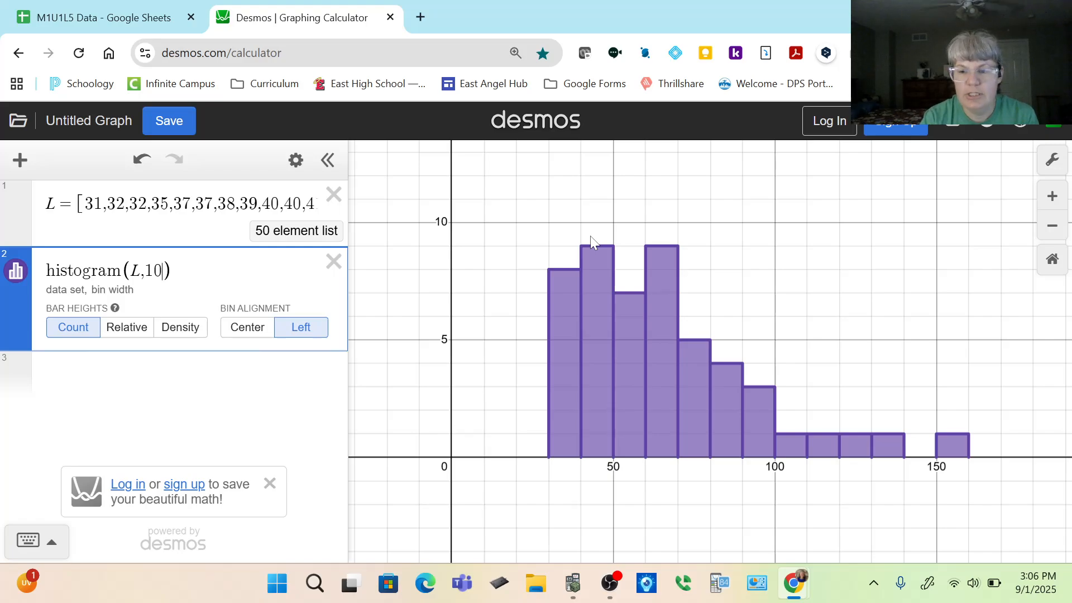
Step: Try histogram bin widths of 15 and 1, and return the bin width to 10
{"action": "key", "text": "BackSpace"}
{"action": "type", "text": "5"}
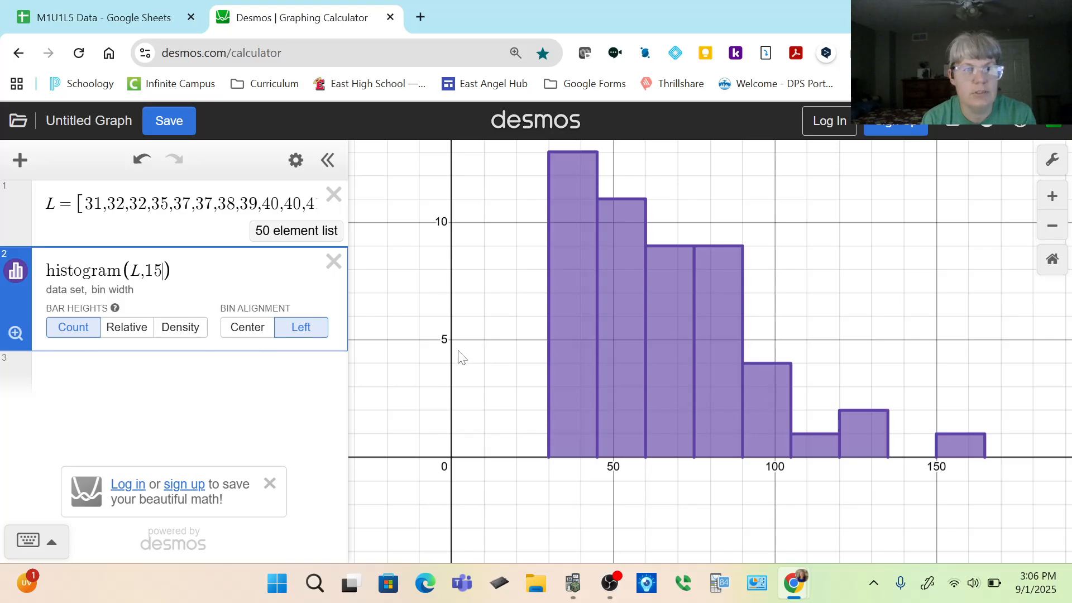
{"action": "key", "text": "BackSpace"}
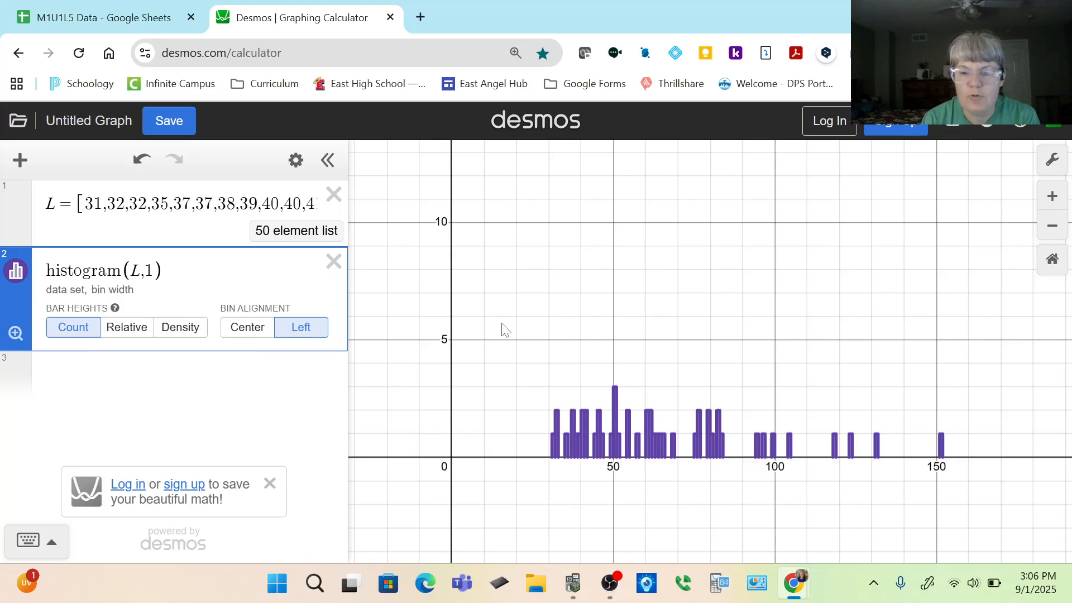
{"action": "type", "text": "0"}
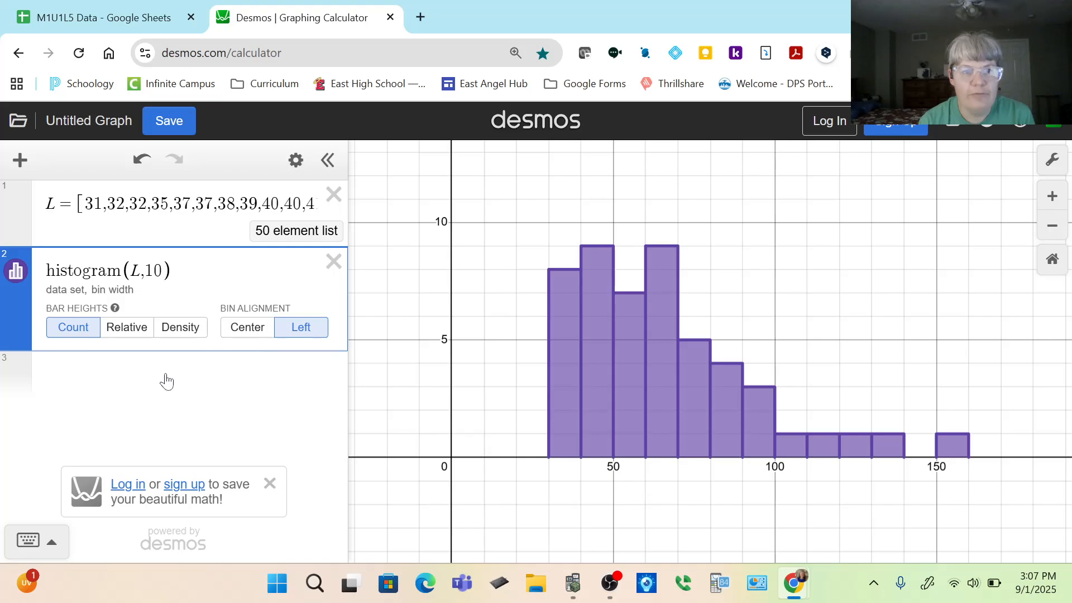
Step: Hide the histogram and add a box plot of the data with the expression boxplot(L)
{"action": "left_click", "coordinate": [16, 272]}
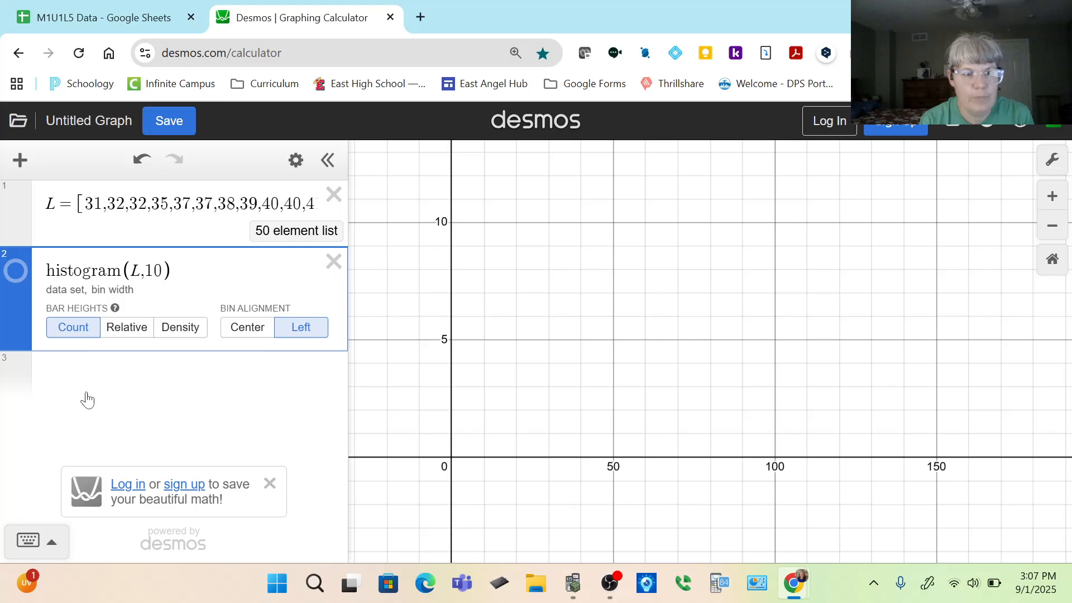
{"action": "left_click", "coordinate": [78, 369]}
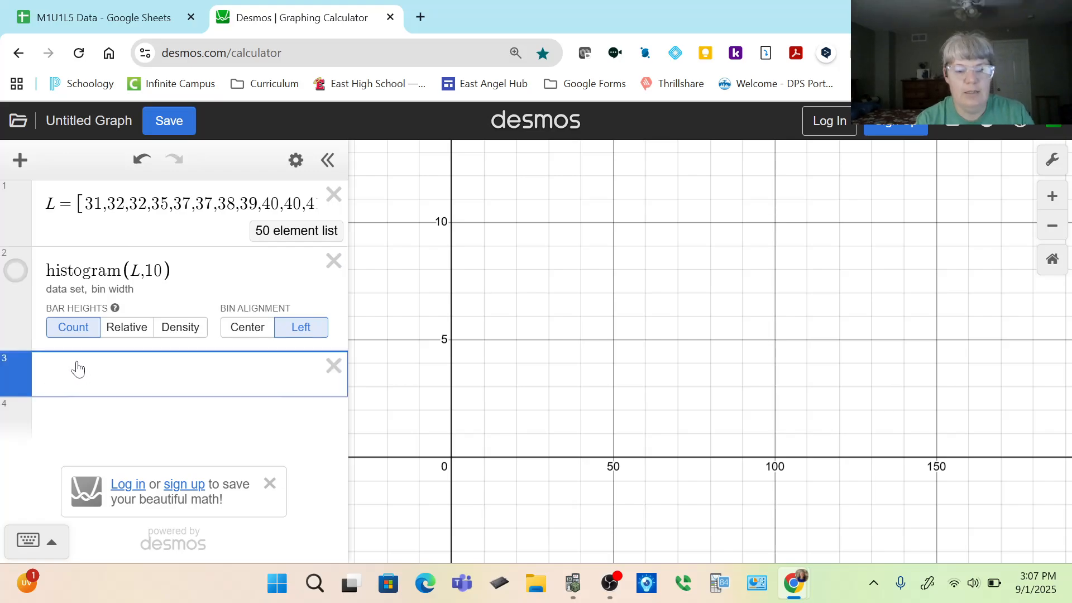
{"action": "type", "text": "boxplot"}
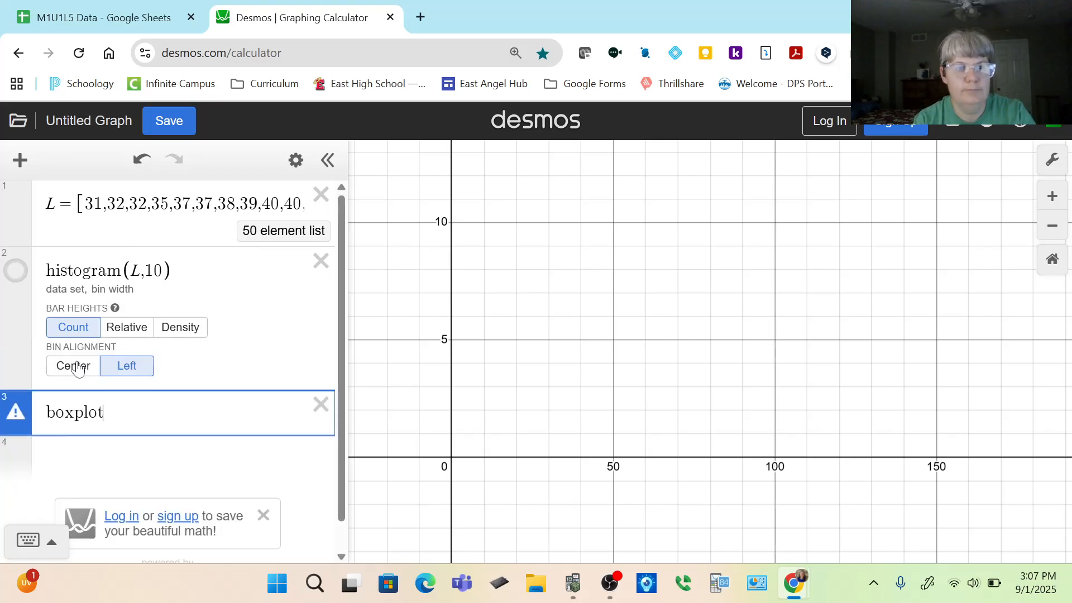
{"action": "type", "text": "(L"}
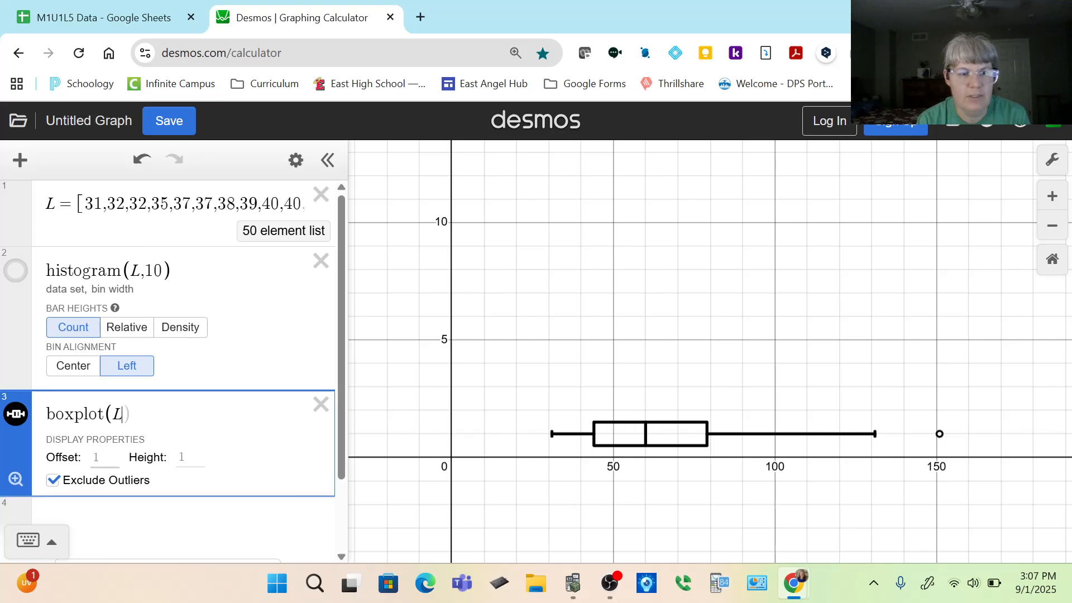
Step: Turn off Exclude Outliers for the box plot and show the histogram again together with it
{"action": "left_click", "coordinate": [53, 481]}
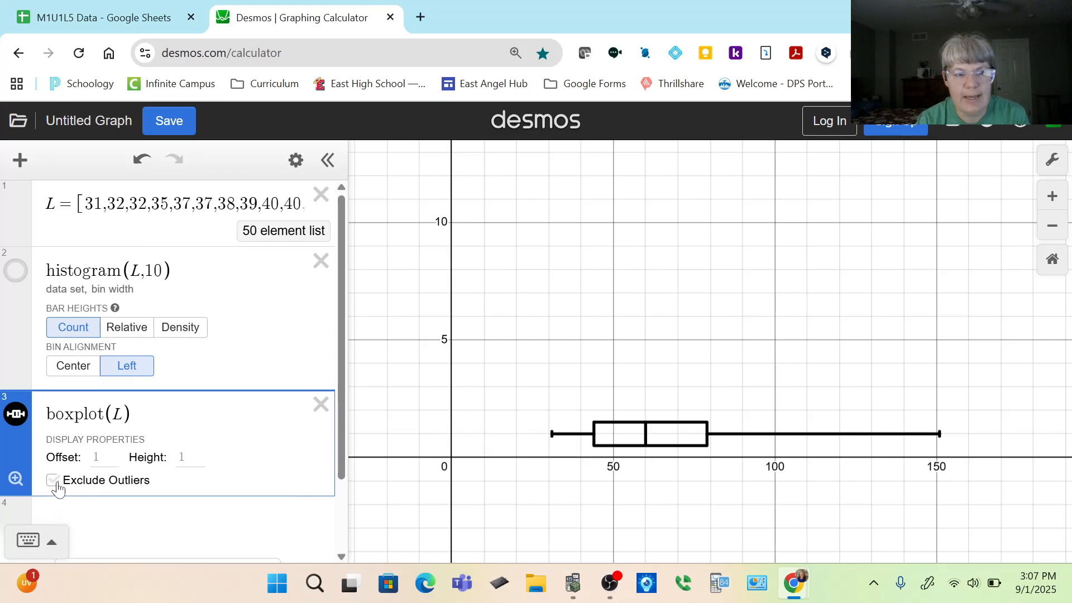
{"action": "left_click", "coordinate": [53, 484]}
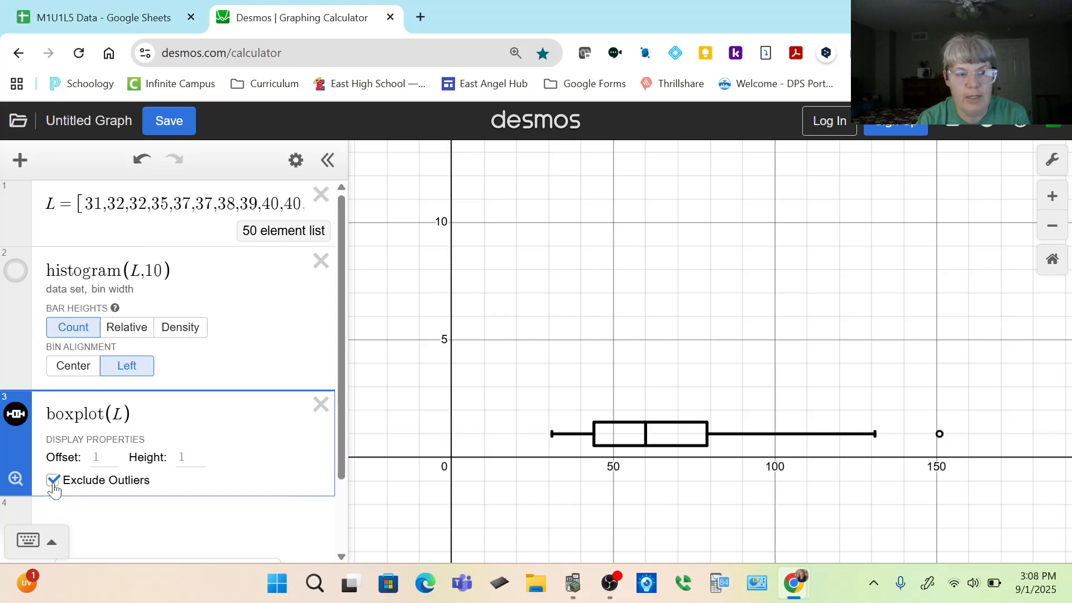
{"action": "left_click", "coordinate": [53, 484]}
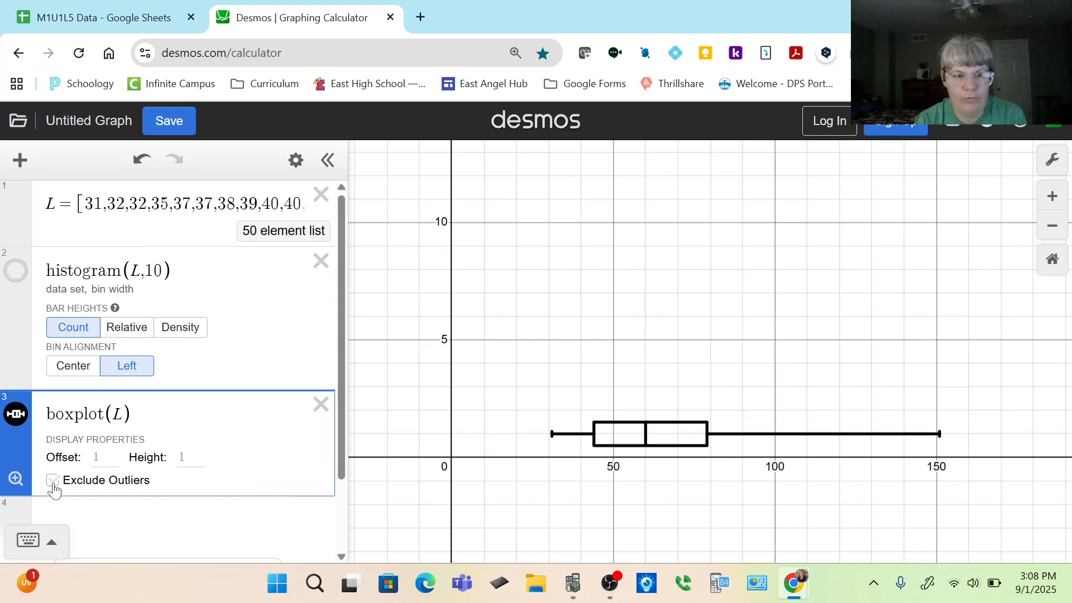
{"action": "left_click", "coordinate": [15, 480]}
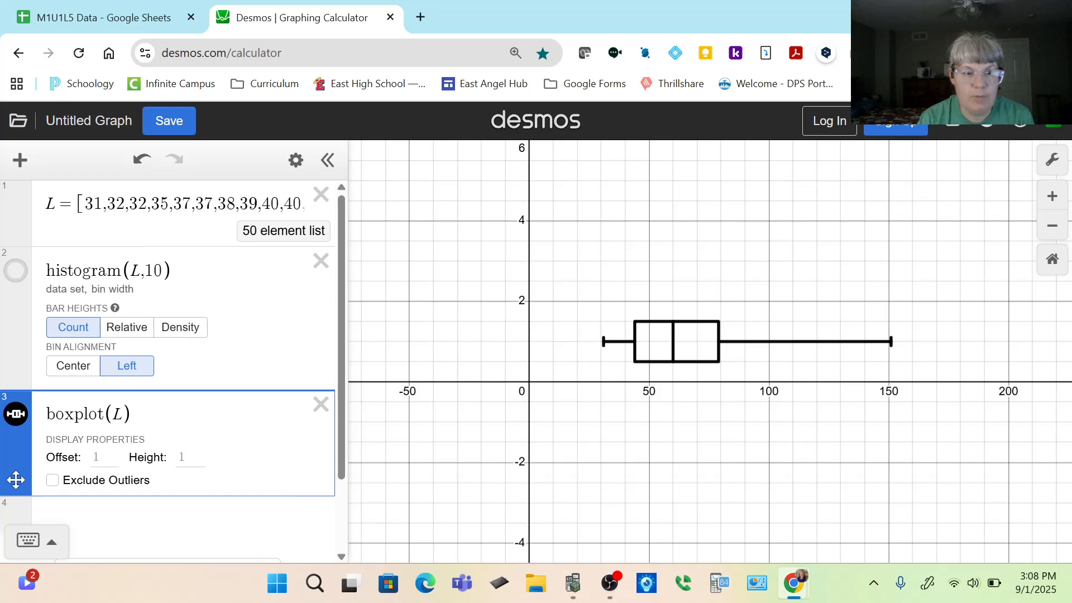
{"action": "left_click", "coordinate": [16, 271]}
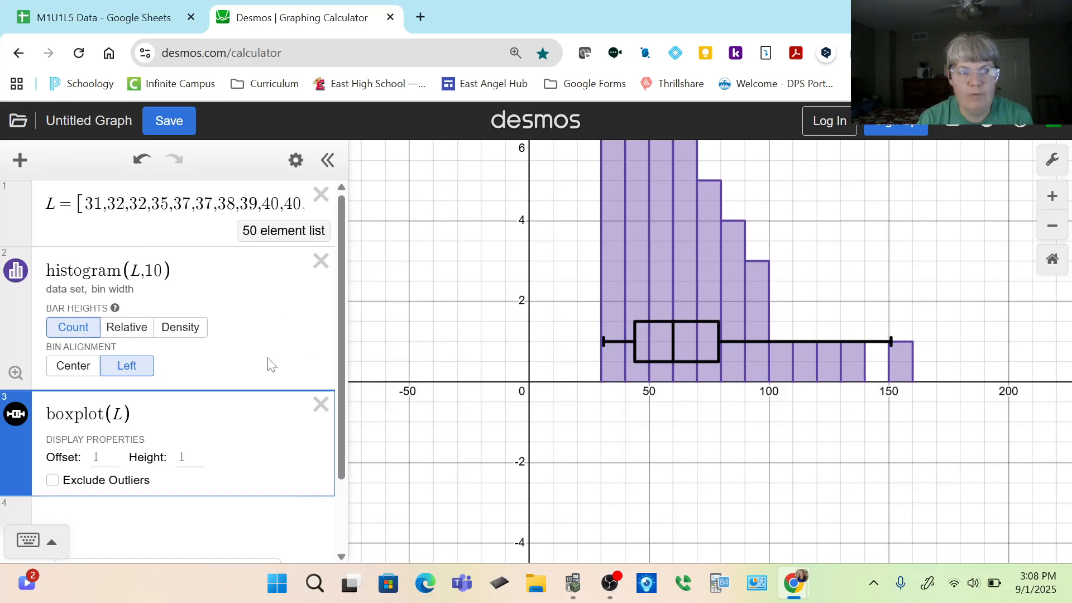
Step: Fit the graph view to the histogram and set the box plot's offset to 11
{"action": "left_click", "coordinate": [14, 373]}
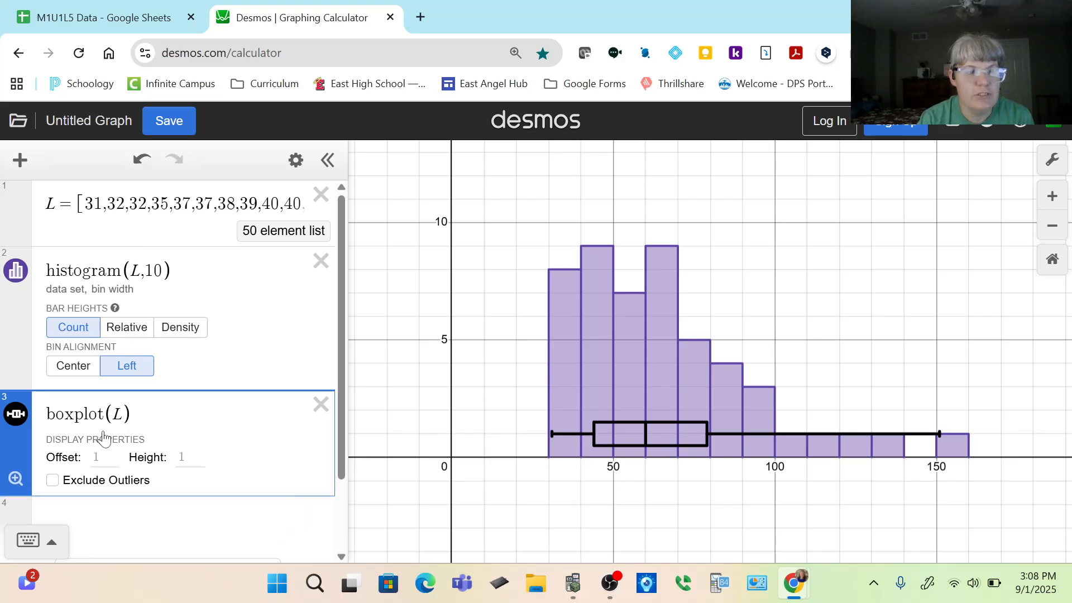
{"action": "left_click", "coordinate": [105, 458]}
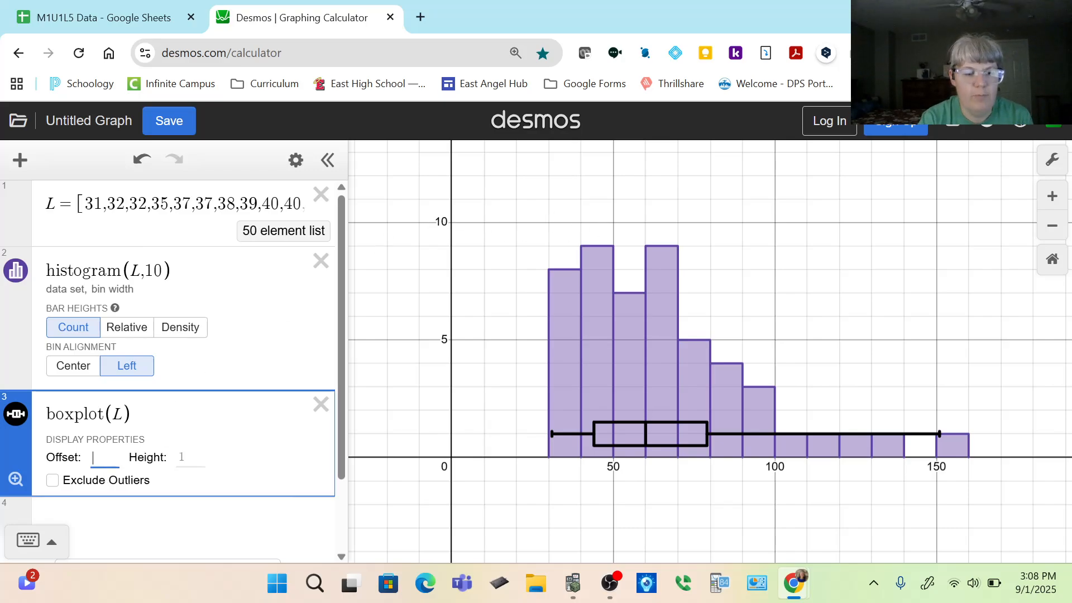
{"action": "type", "text": "11"}
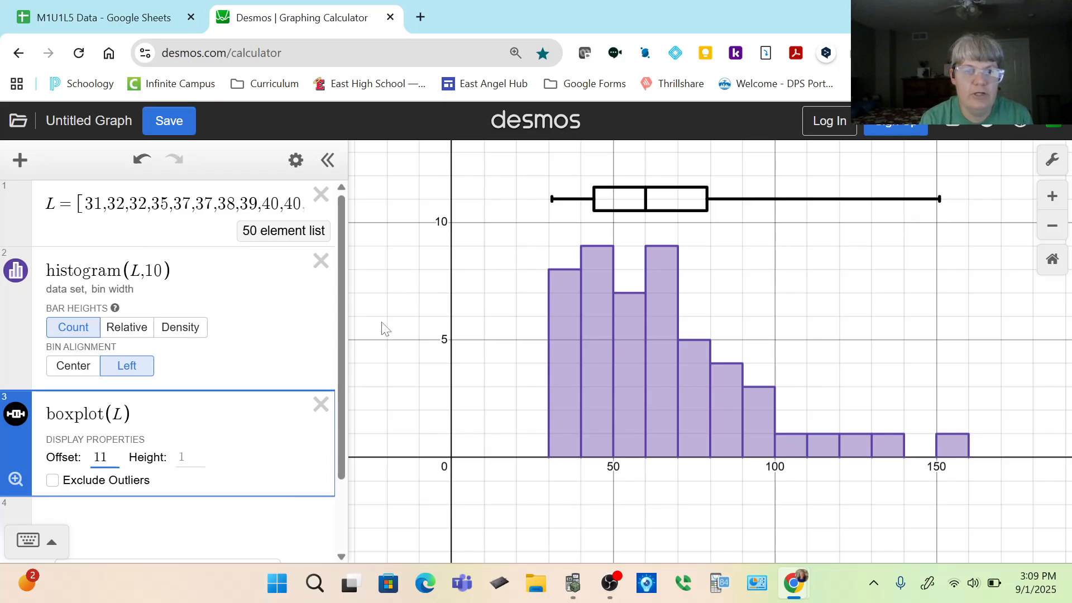
Step: Delete the box plot, the histogram and the data list L from the expression list
{"action": "left_click", "coordinate": [321, 403]}
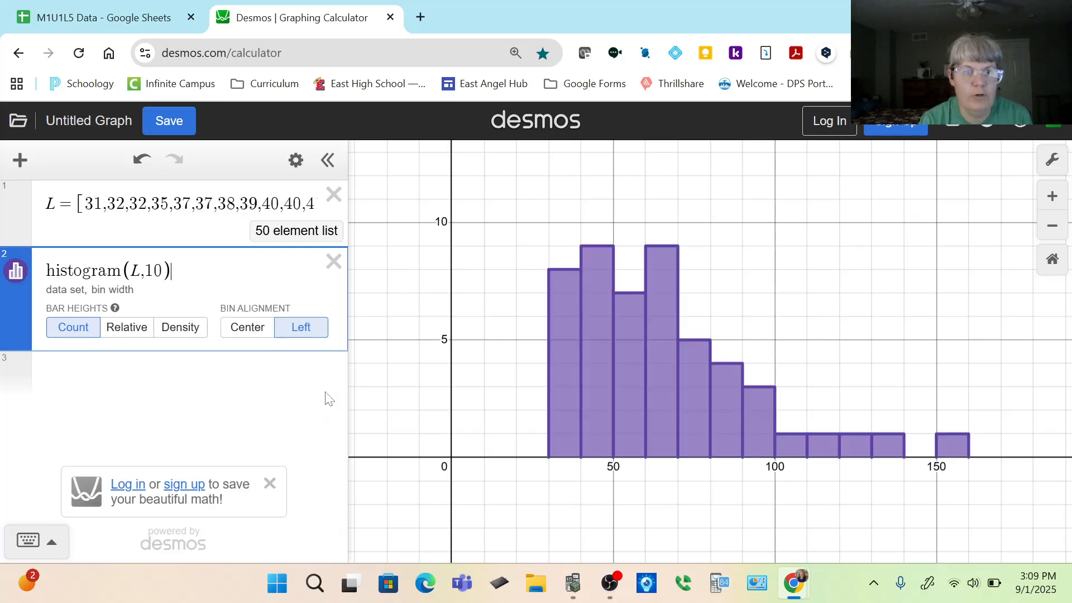
{"action": "left_click", "coordinate": [335, 263]}
{"action": "left_click", "coordinate": [334, 199]}
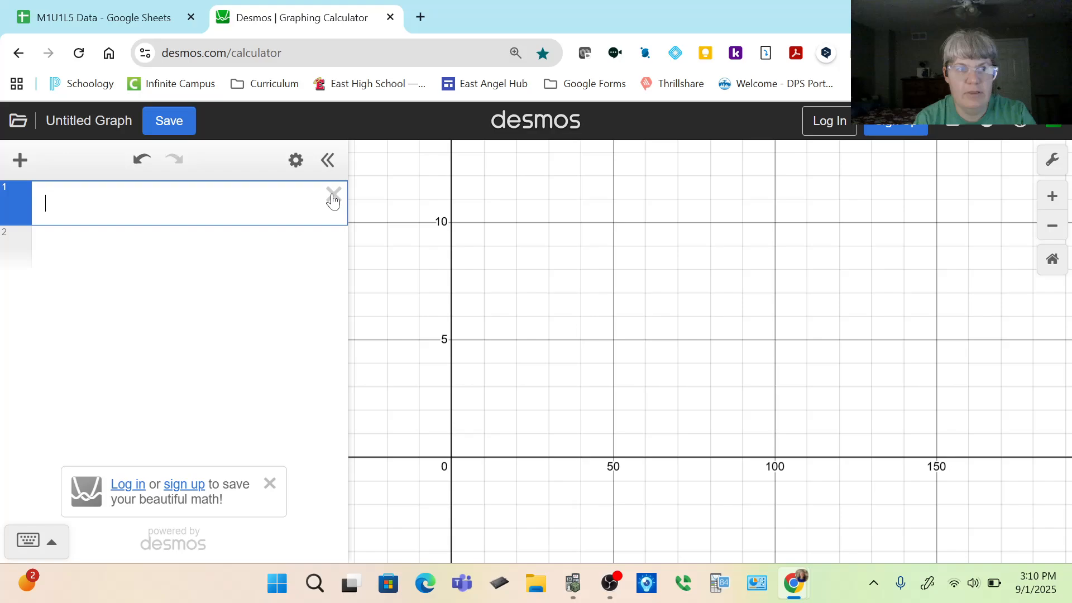
Step: Define a new data list M = [1,1,2,3,3,4,4,4,4,4,6,7,7,8,8,9,11,12]
{"action": "type", "text": "M"}
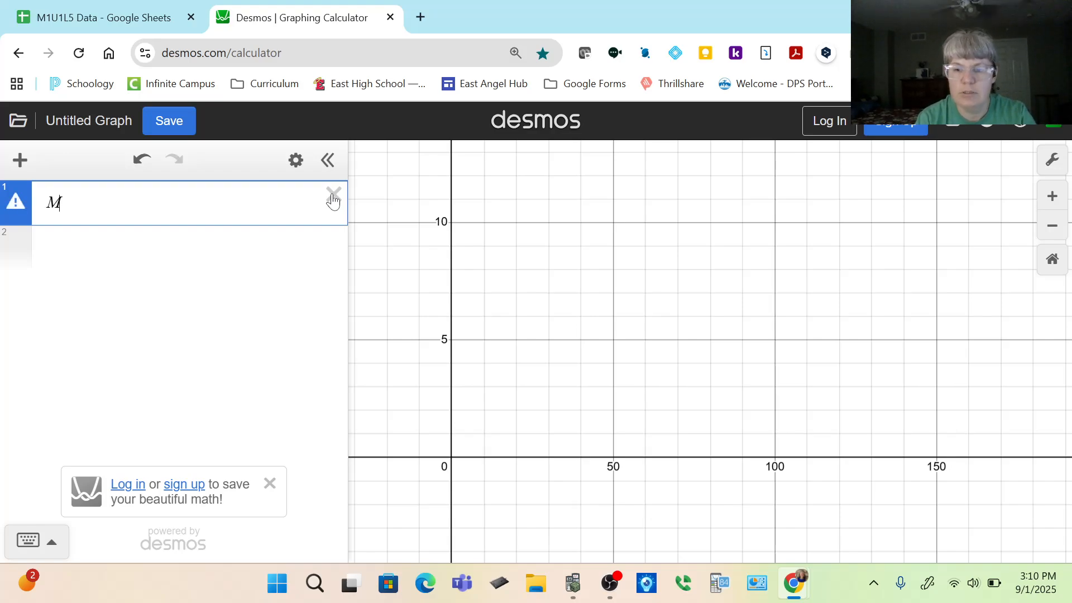
{"action": "type", "text": "="}
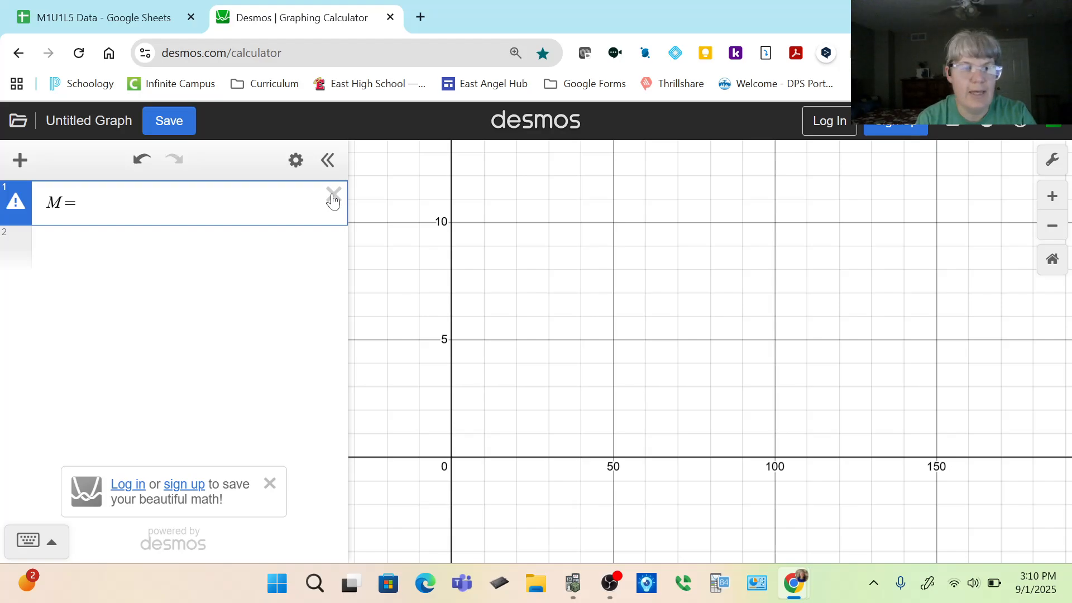
{"action": "type", "text": "["}
{"action": "type", "text": "1,1,2,3,3,"}
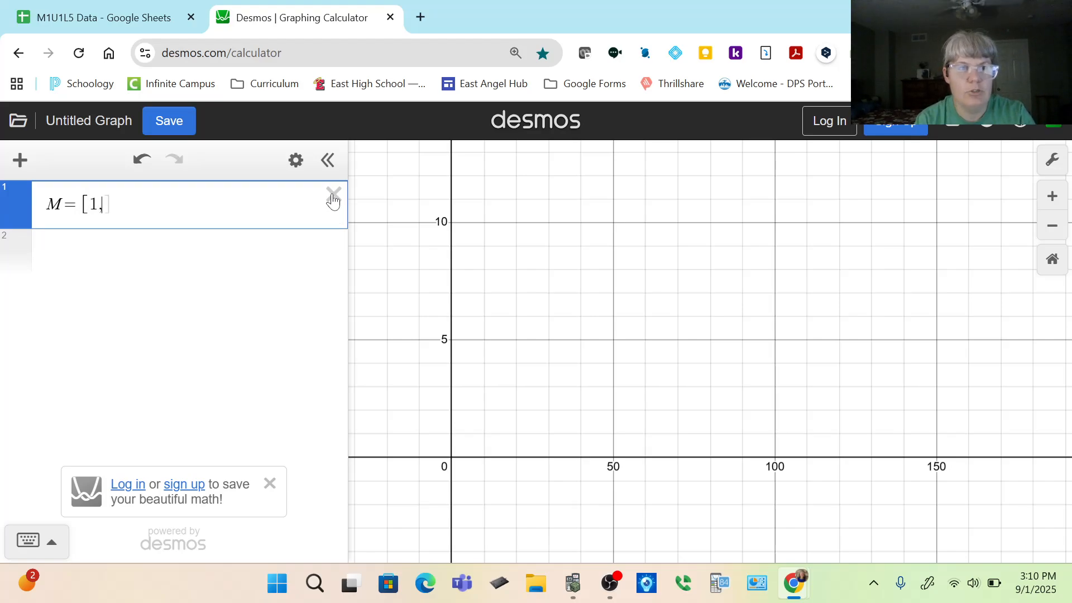
{"action": "type", "text": "4,4,4,4,4,"}
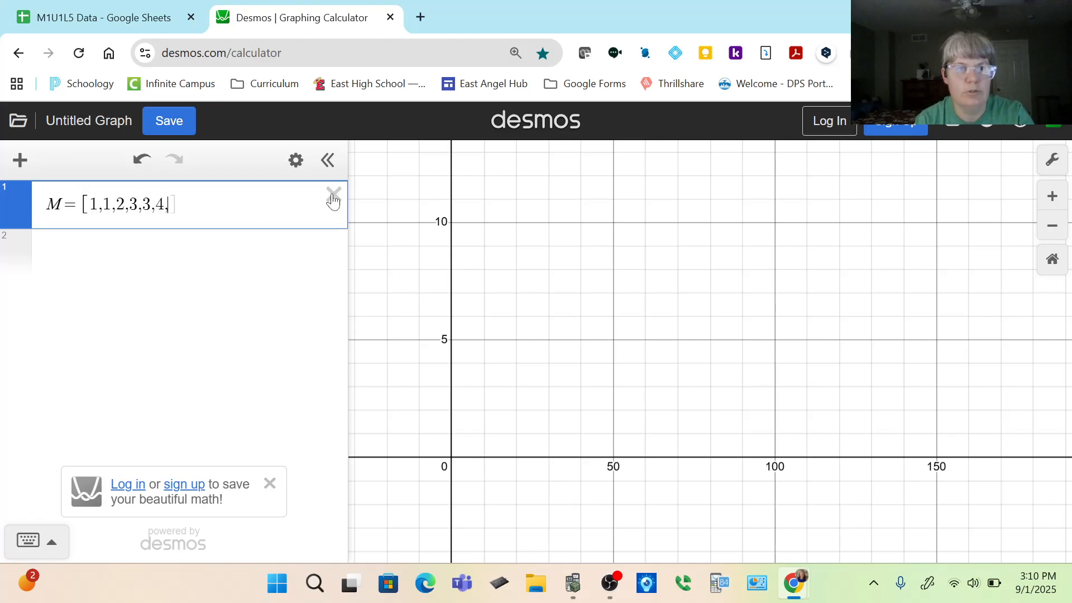
{"action": "type", "text": "6,7,7,8,"}
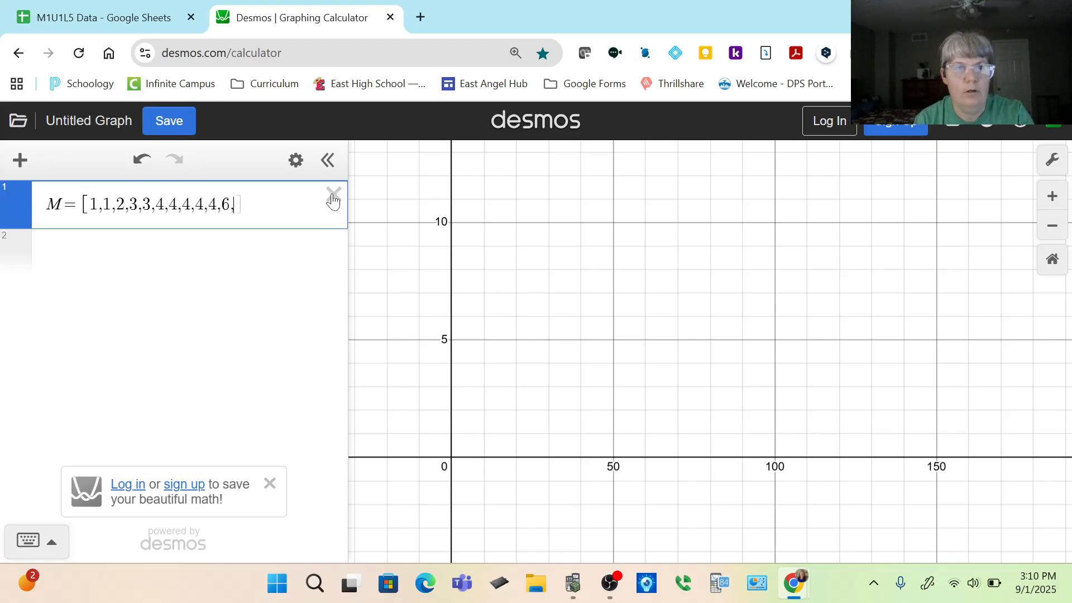
{"action": "type", "text": "8,9,"}
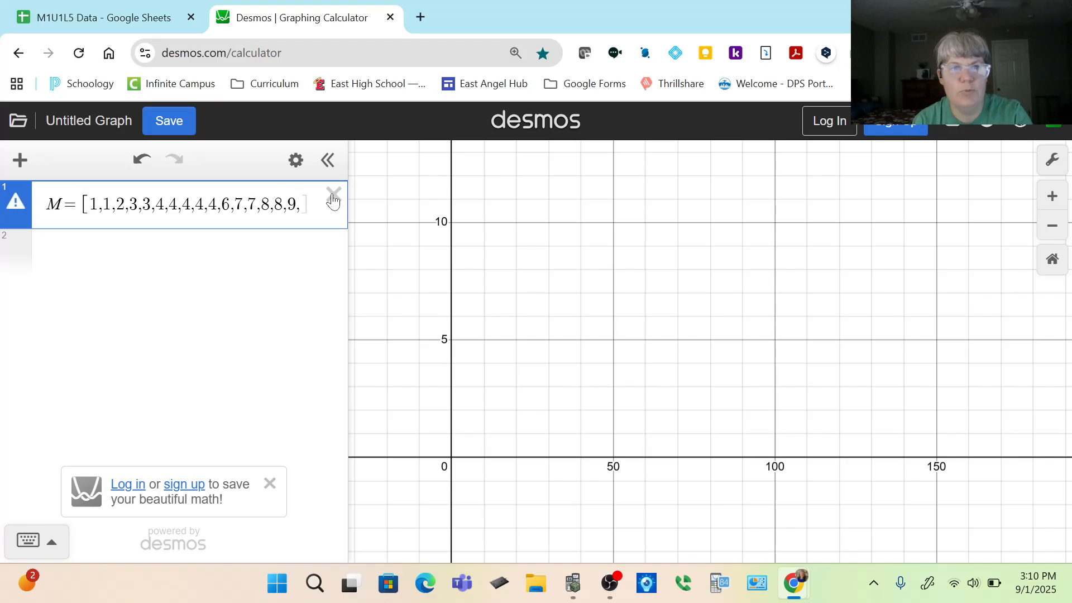
{"action": "type", "text": "11,12"}
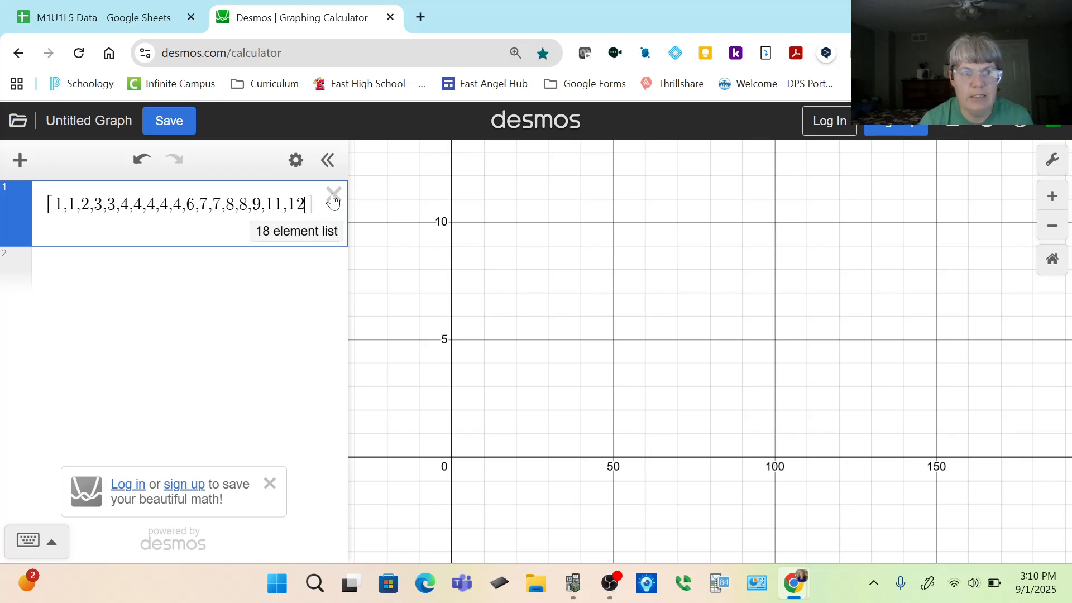
{"action": "type", "text": "M="}
Step: Add a left-aligned histogram of the new list with histogram(M) and fit the graph view to it
{"action": "left_click", "coordinate": [141, 262]}
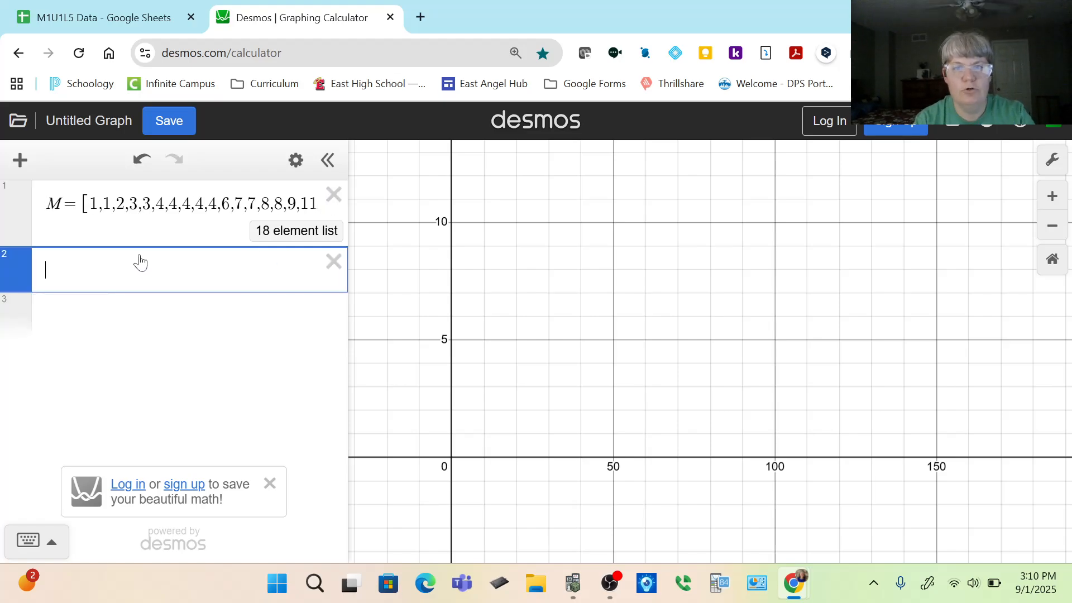
{"action": "type", "text": "histogram"}
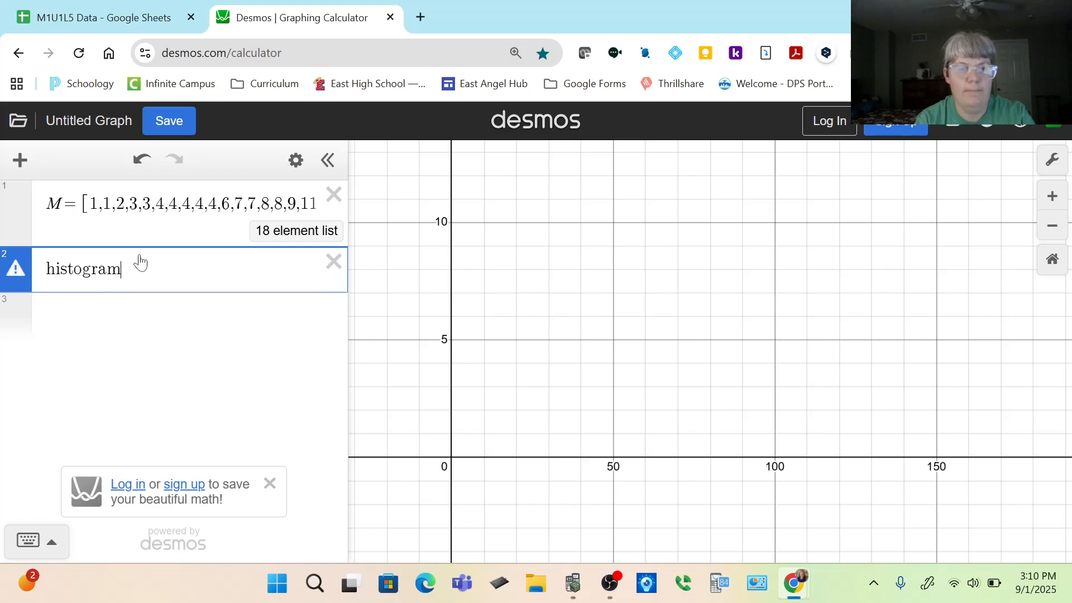
{"action": "type", "text": "(M"}
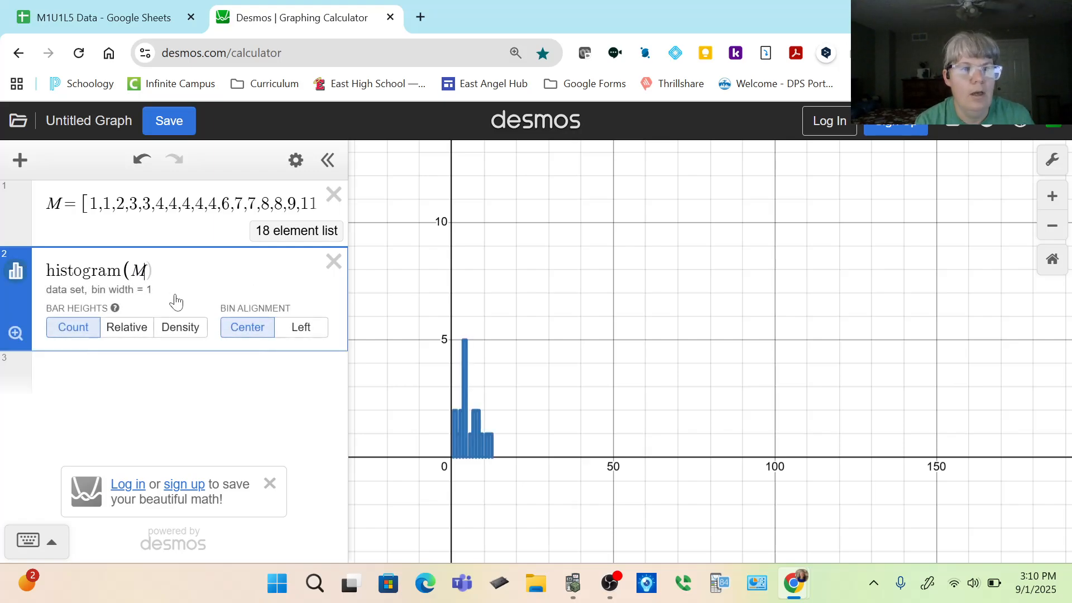
{"action": "left_click", "coordinate": [303, 337]}
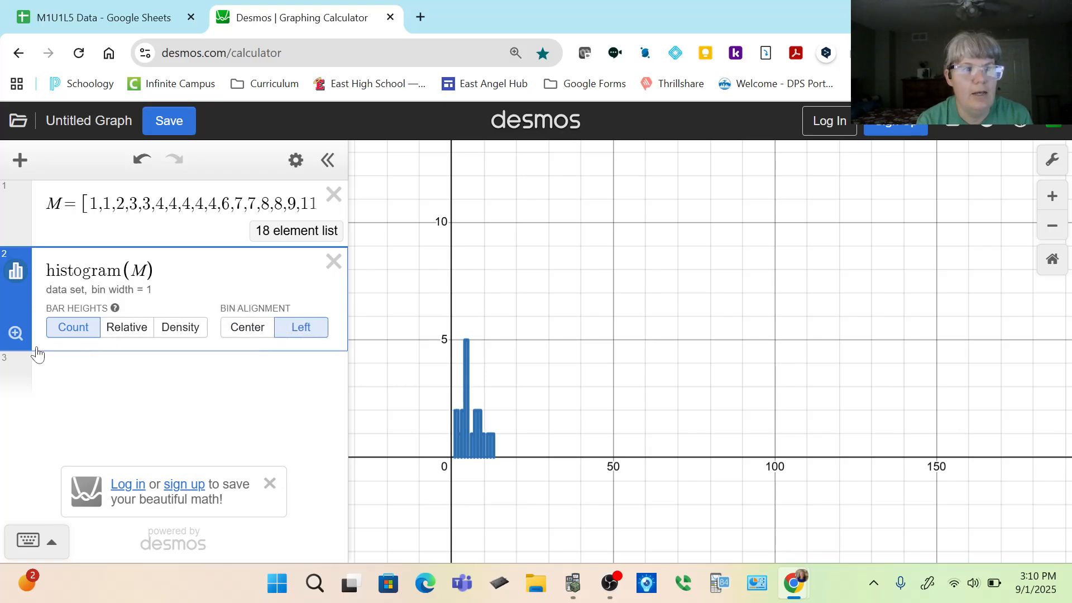
{"action": "left_click", "coordinate": [15, 334]}
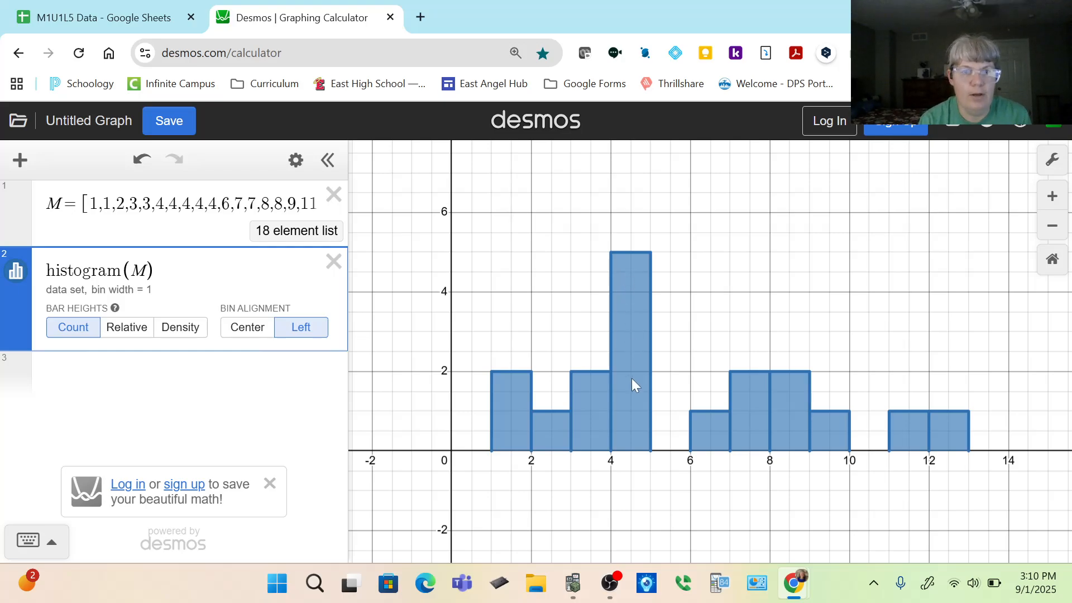
Step: Add a dot plot of the list with dotplot(M) while the histogram is hidden, and show the histogram again together with it
{"action": "left_click", "coordinate": [16, 272]}
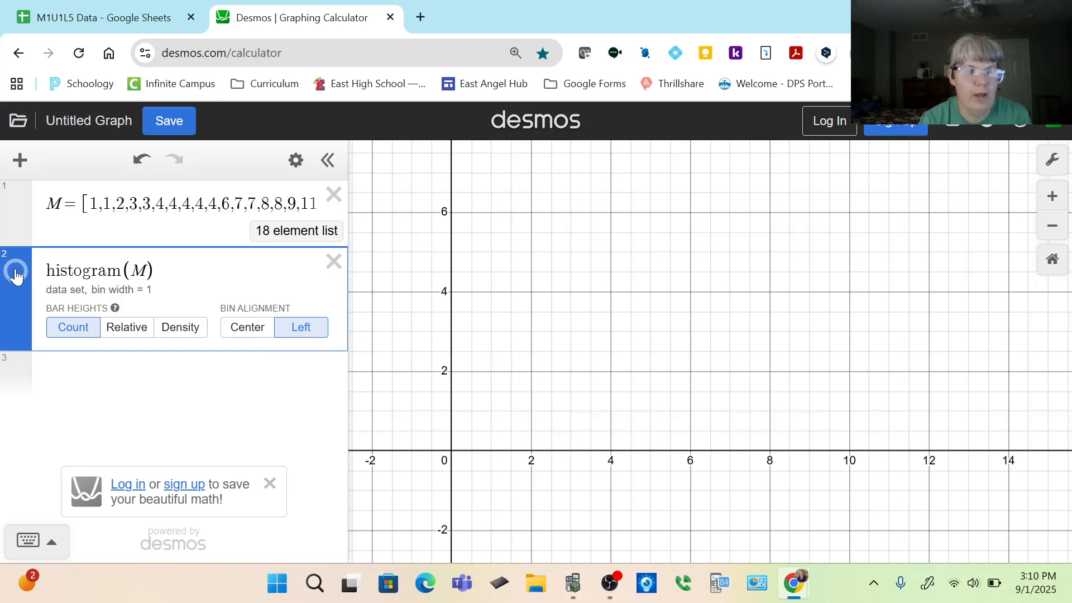
{"action": "left_click", "coordinate": [70, 371]}
{"action": "type", "text": "dot"}
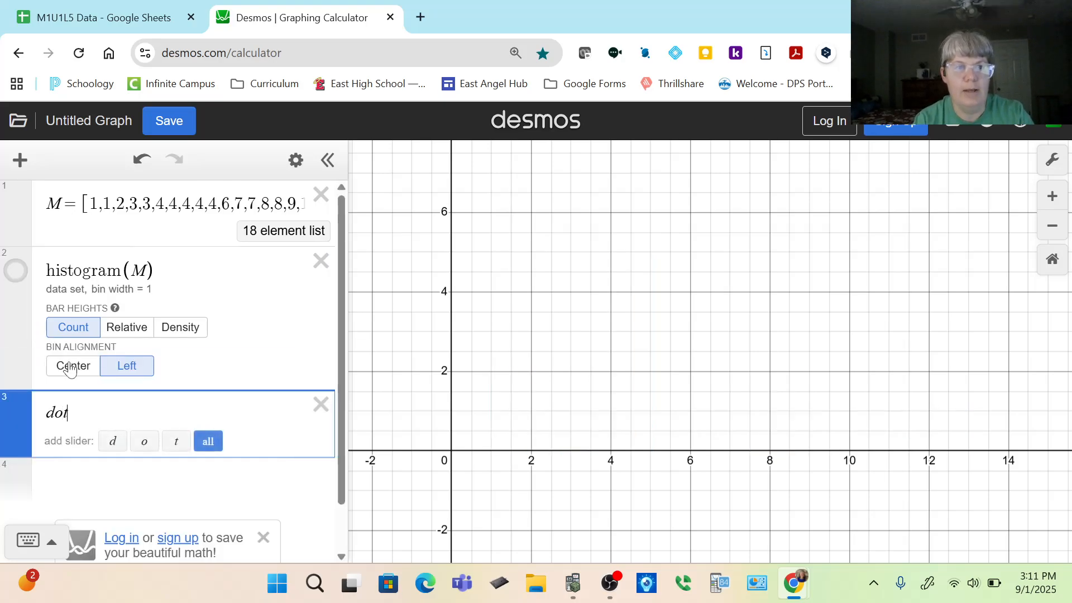
{"action": "type", "text": "plot("}
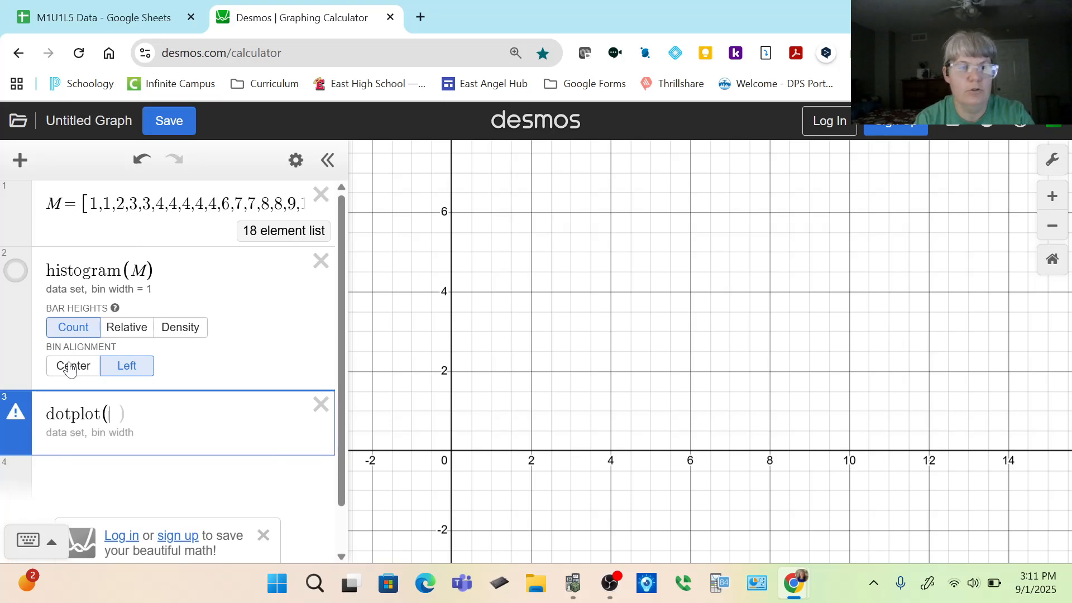
{"action": "type", "text": "M"}
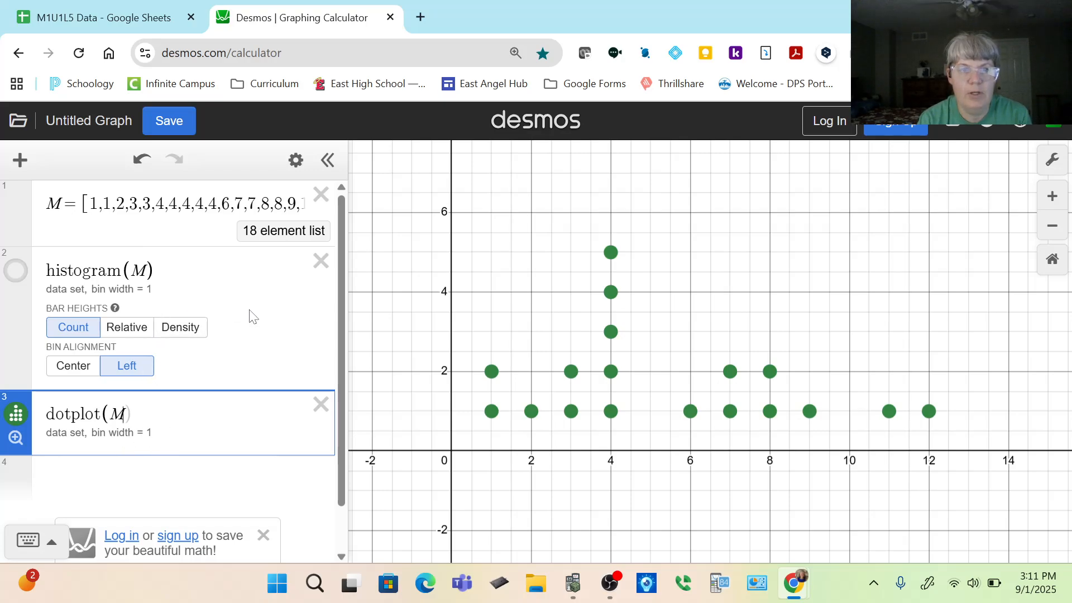
{"action": "left_click", "coordinate": [17, 275]}
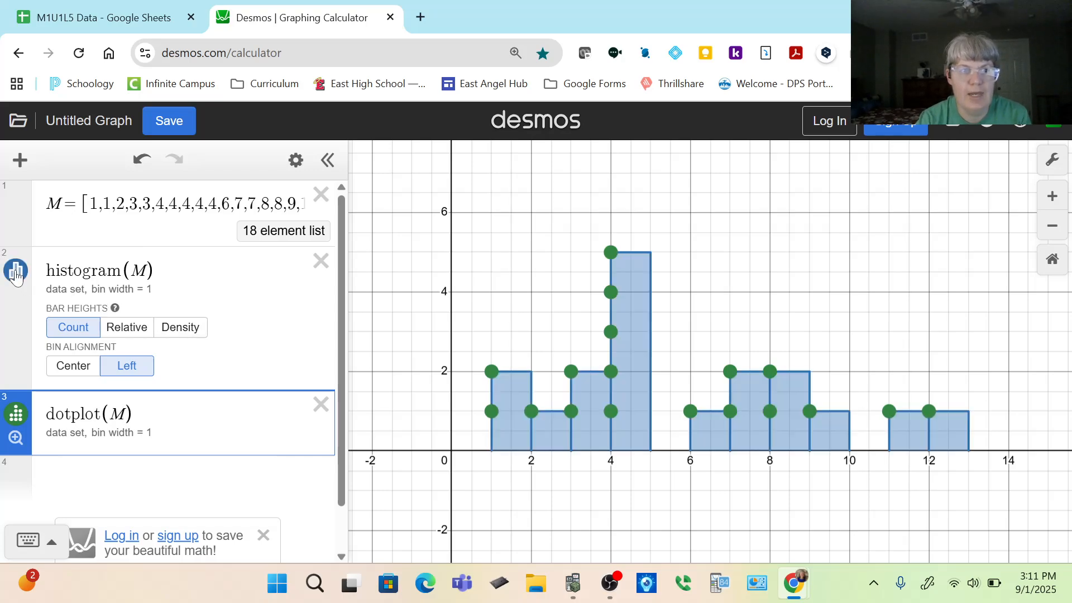